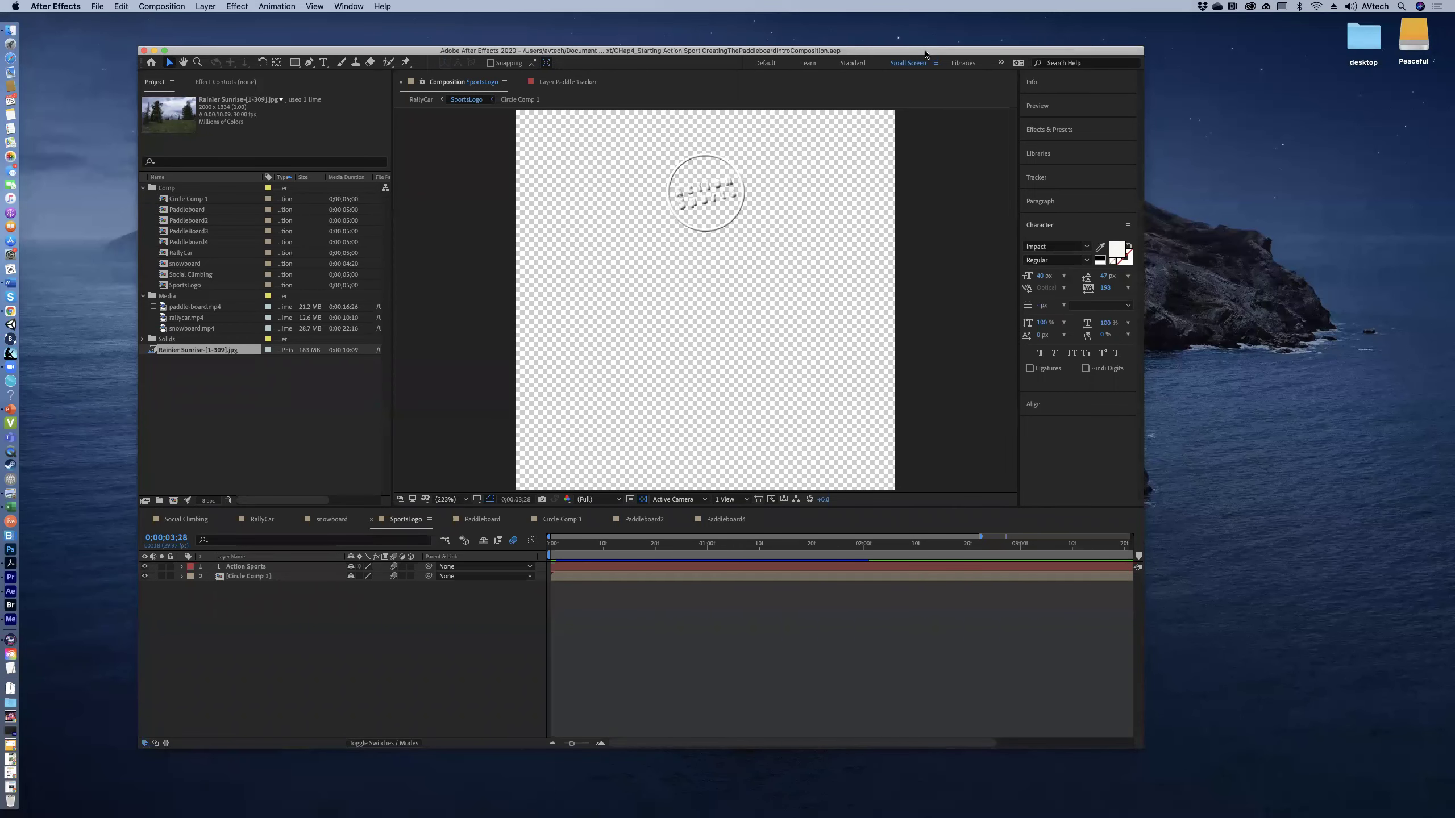
Step: Switch to the Social Climbing composition and play its preview, stopping back at the start
{"action": "left_click", "coordinate": [191, 524]}
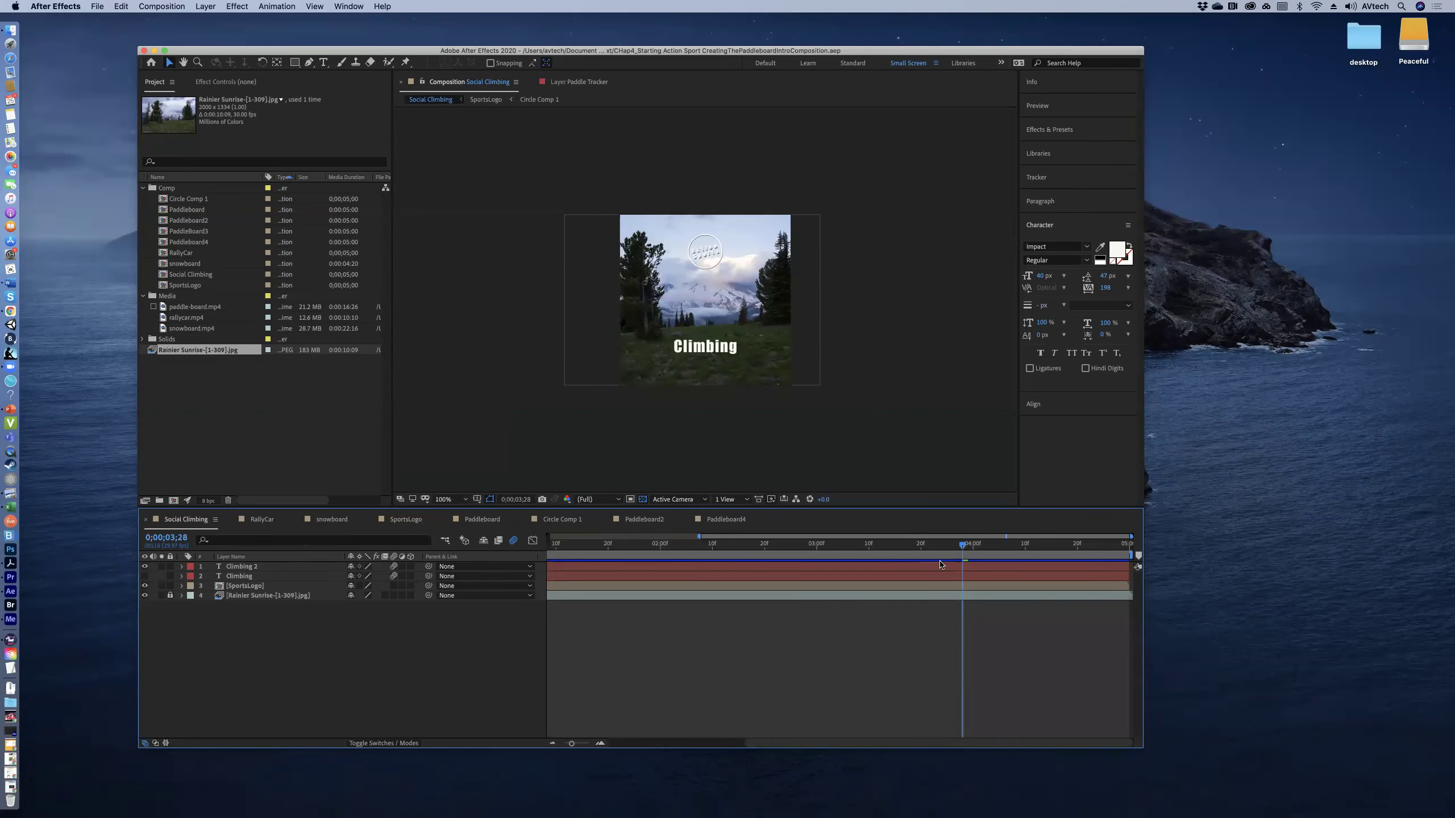
{"action": "key", "text": "space"}
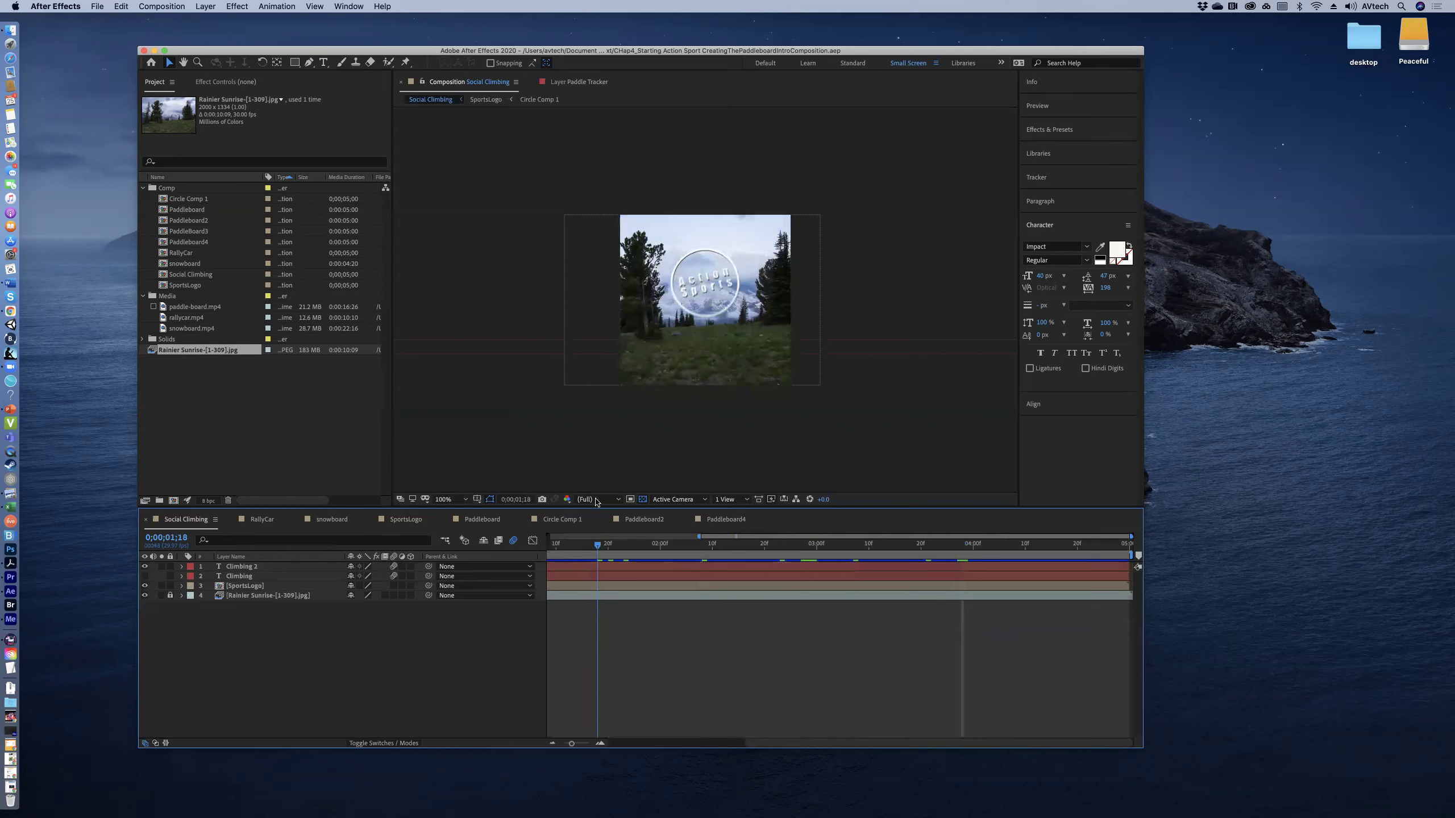
{"action": "key", "text": "space"}
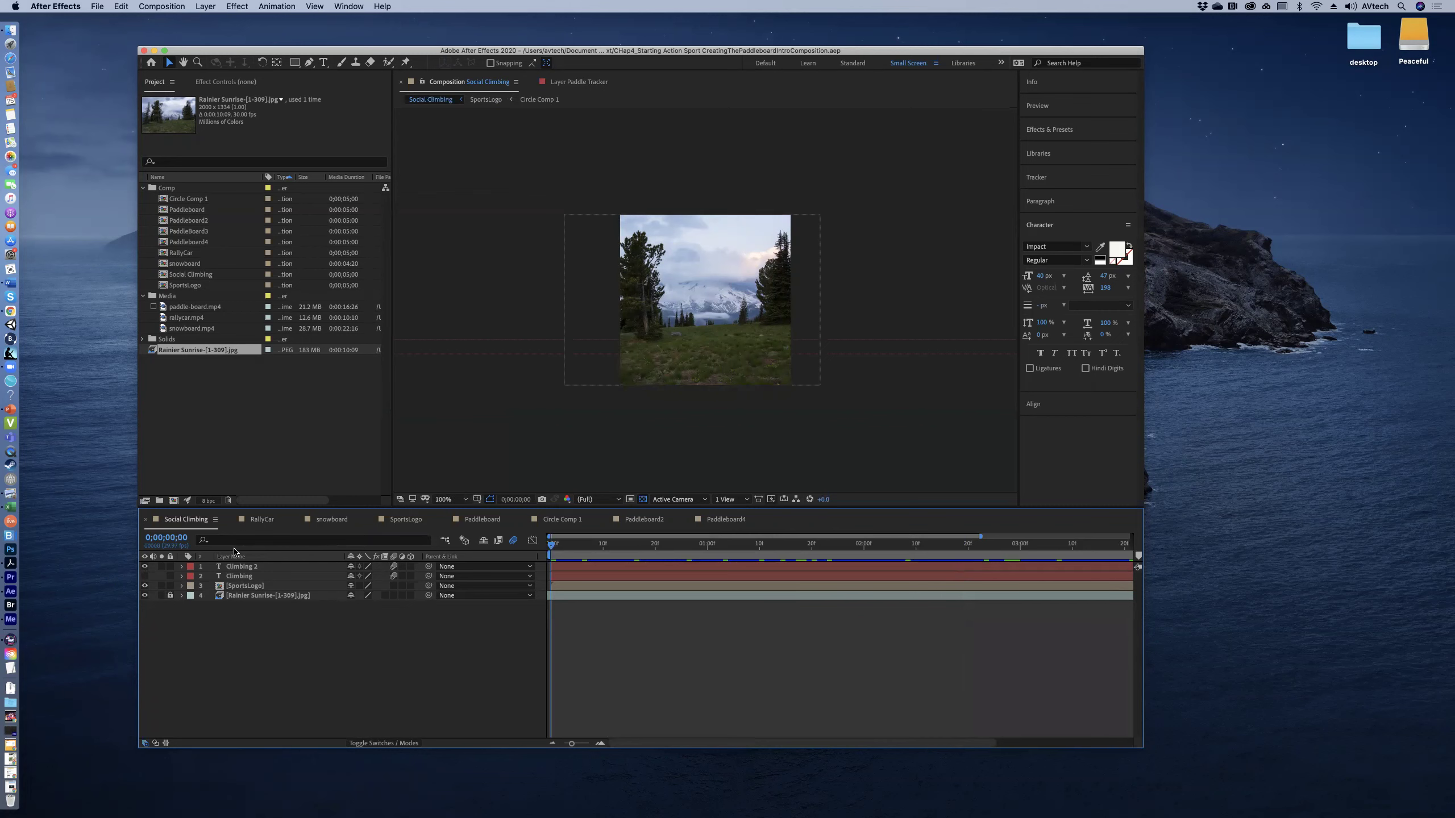
Step: Switch to RallyCar, move to 0;00;03;18, preview the Racing animation, then return to 0;00;02;07
{"action": "left_click", "coordinate": [261, 519]}
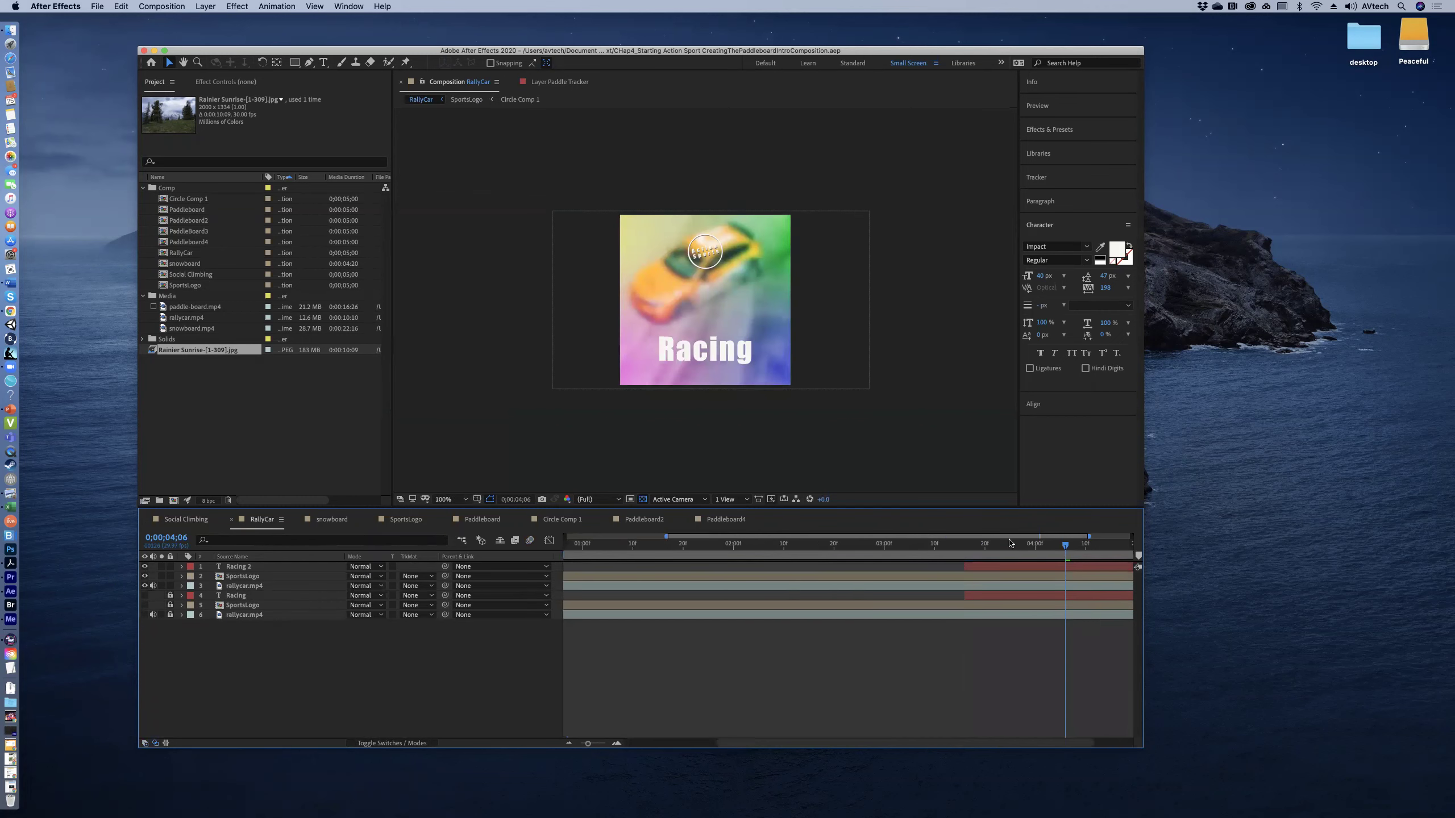
{"action": "left_click_drag", "start_coordinate": [1051, 542], "coordinate": [779, 544]}
{"action": "key", "text": "space"}
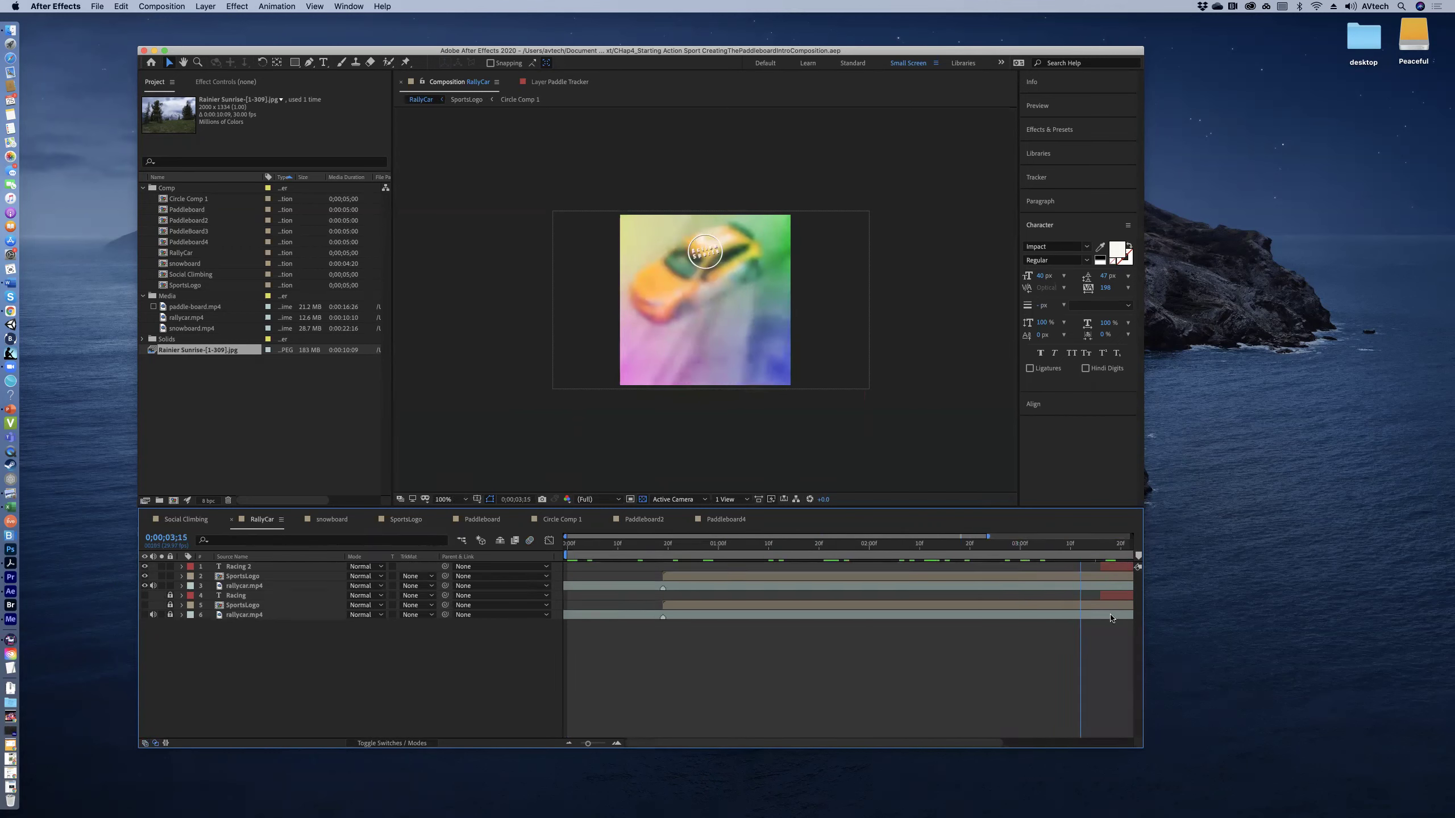
{"action": "left_click_drag", "start_coordinate": [1124, 615], "coordinate": [555, 445]}
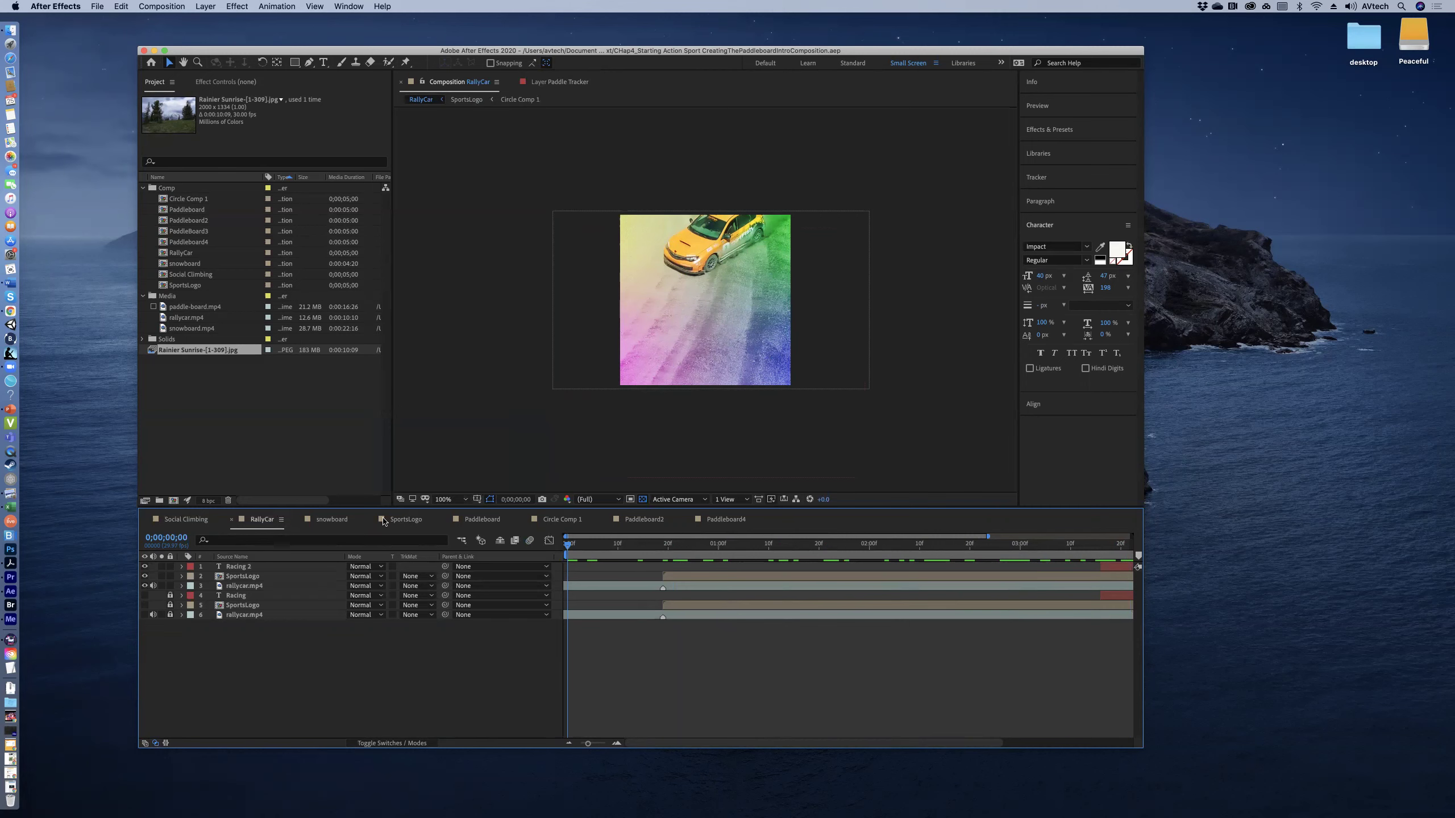
Step: In the snowboard comp, fold SportsLogo's Transform and keep snowboard.mp4 expanded with its waveform showing
{"action": "left_click", "coordinate": [329, 521]}
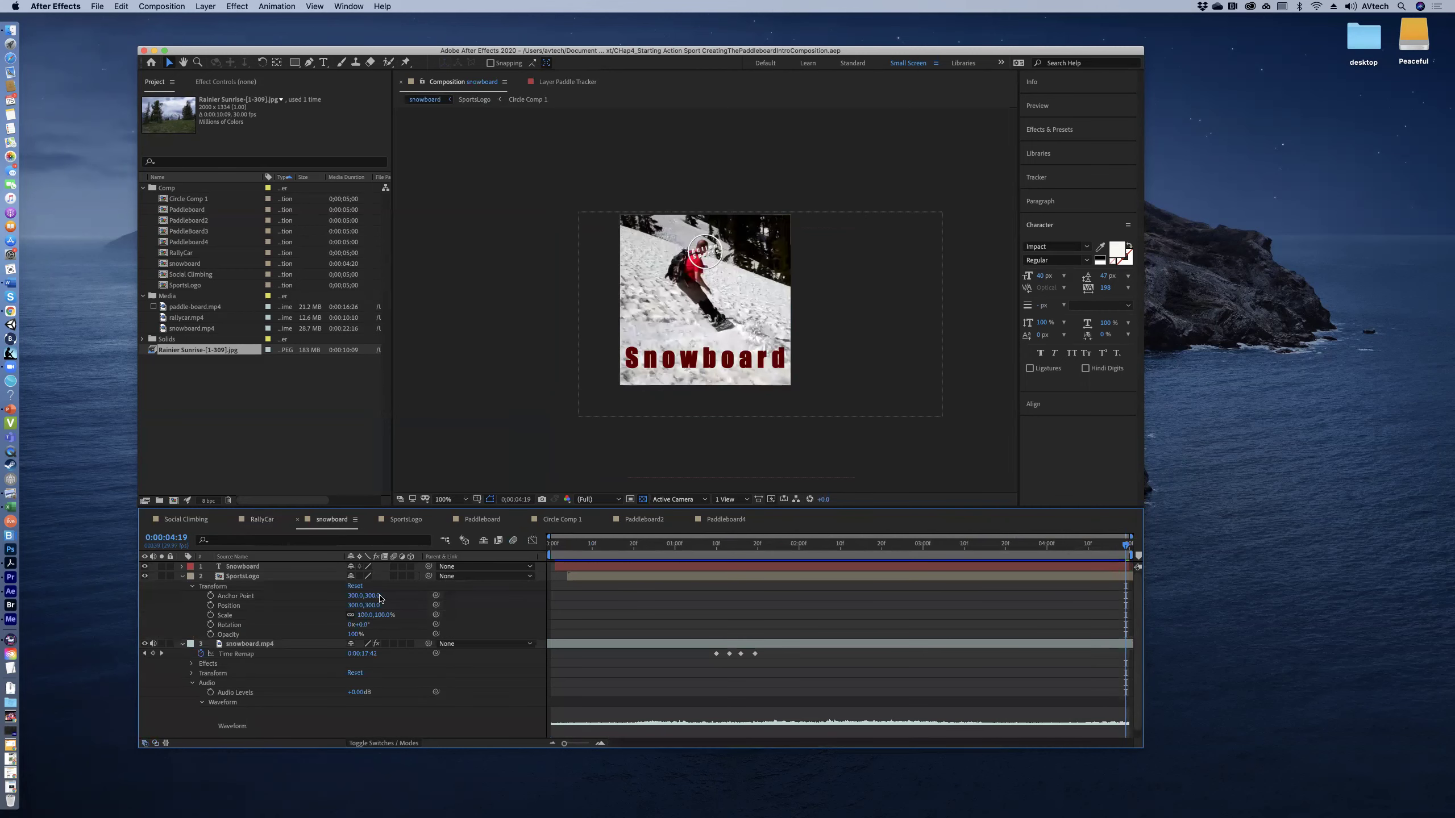
{"action": "left_click", "coordinate": [183, 576]}
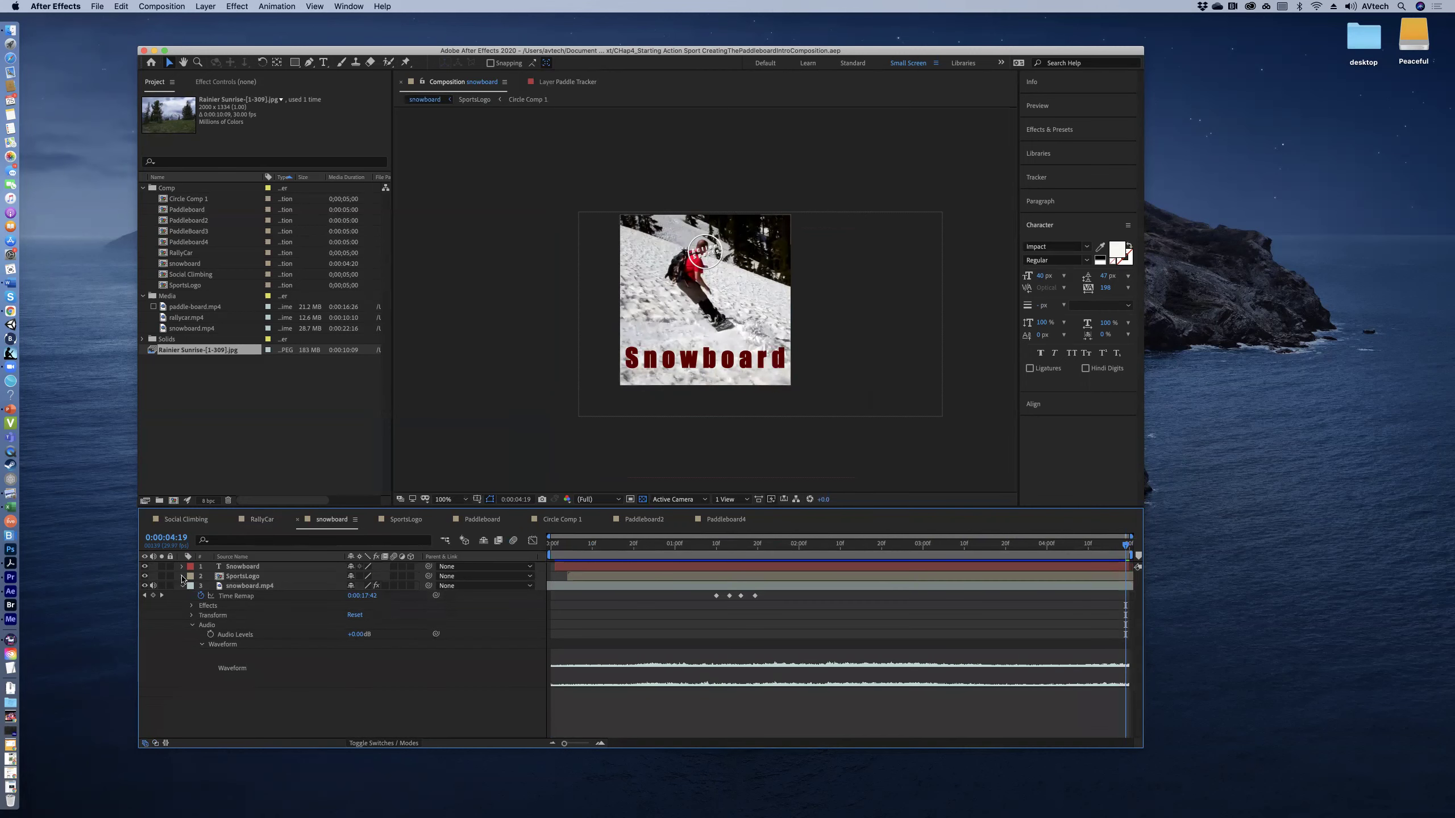
{"action": "left_click", "coordinate": [183, 586]}
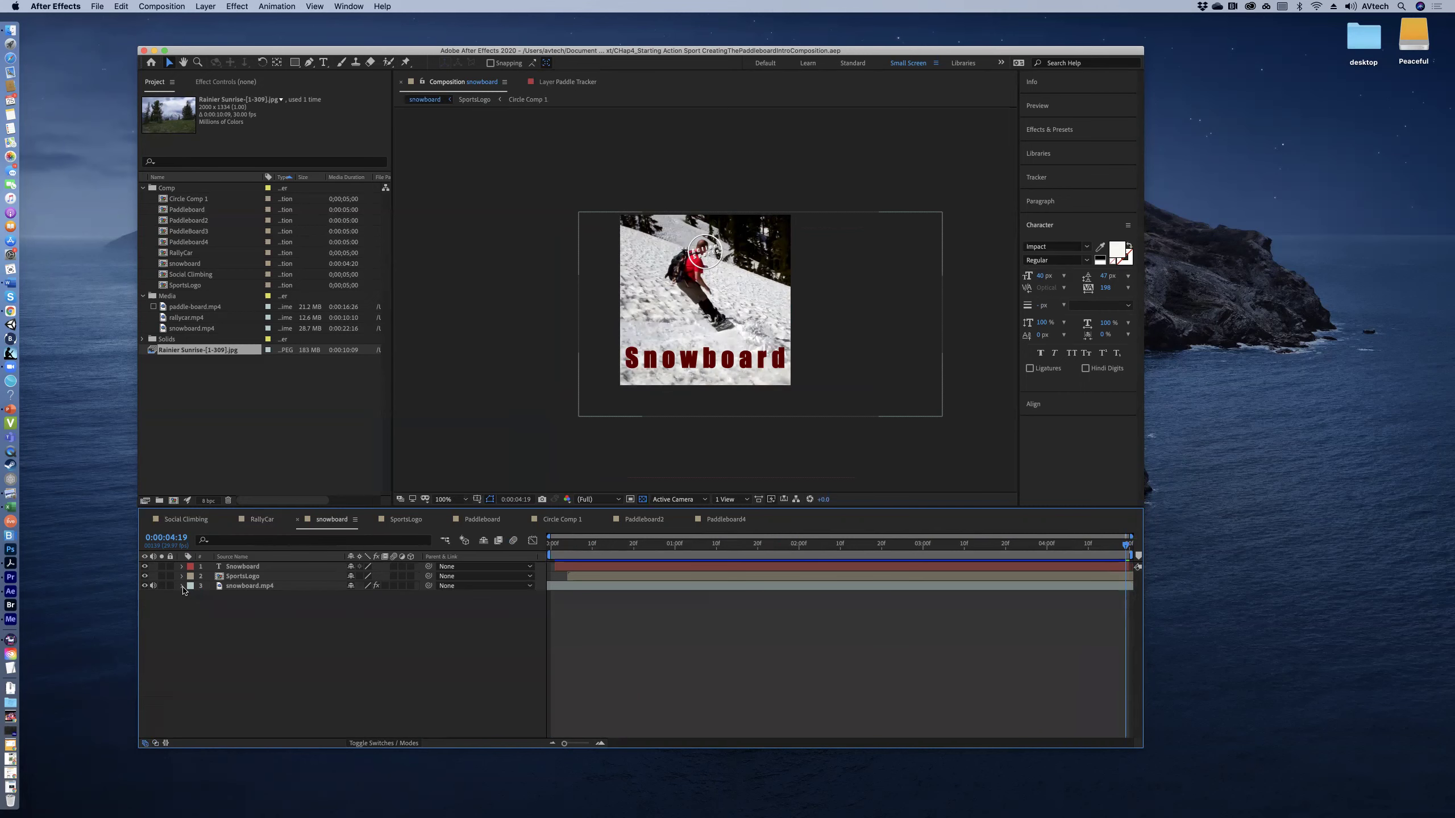
{"action": "left_click", "coordinate": [183, 586]}
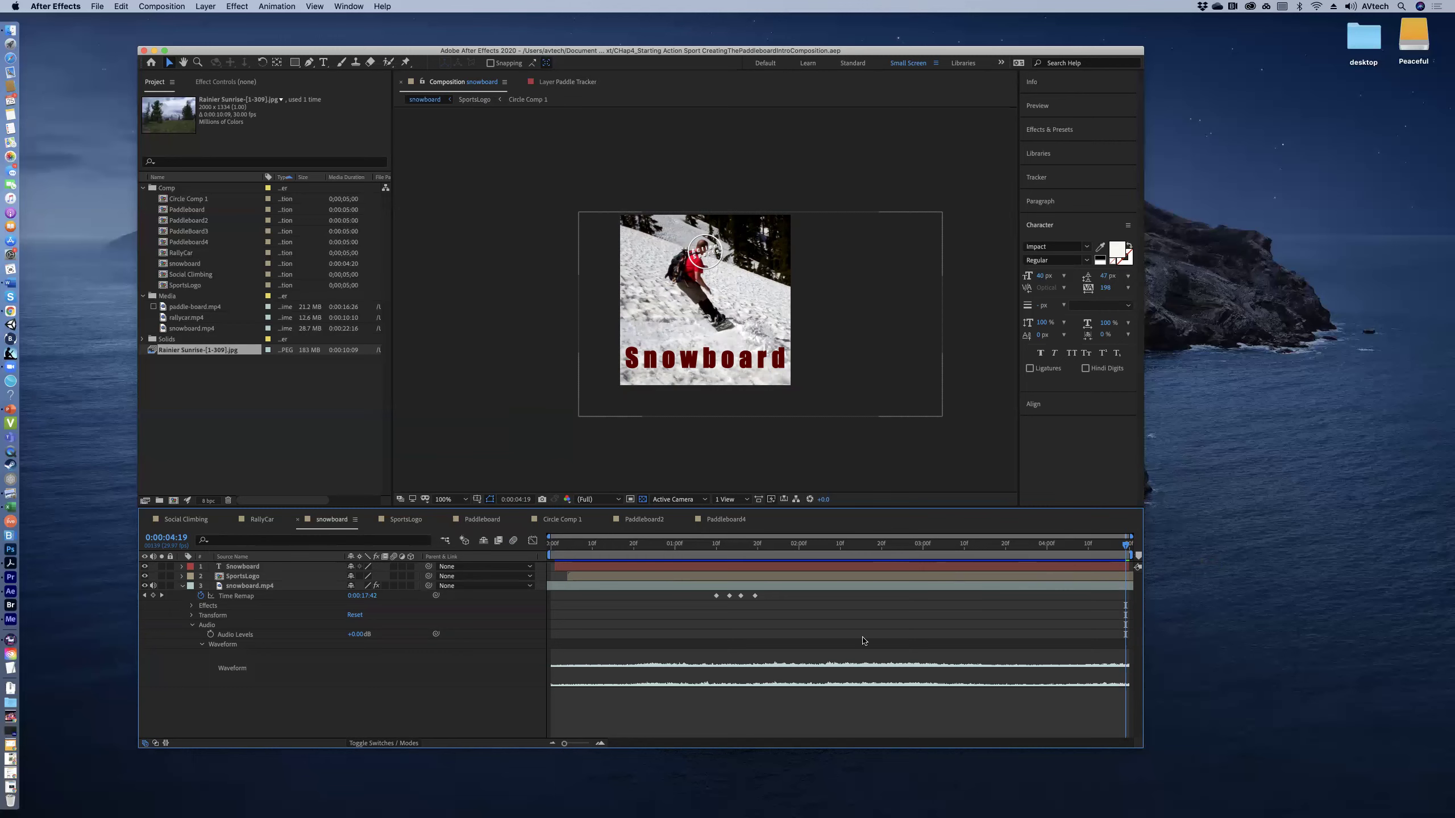
{"action": "left_click", "coordinate": [204, 644]}
{"action": "left_click", "coordinate": [204, 645]}
{"action": "left_click", "coordinate": [183, 586]}
{"action": "left_click", "coordinate": [183, 586]}
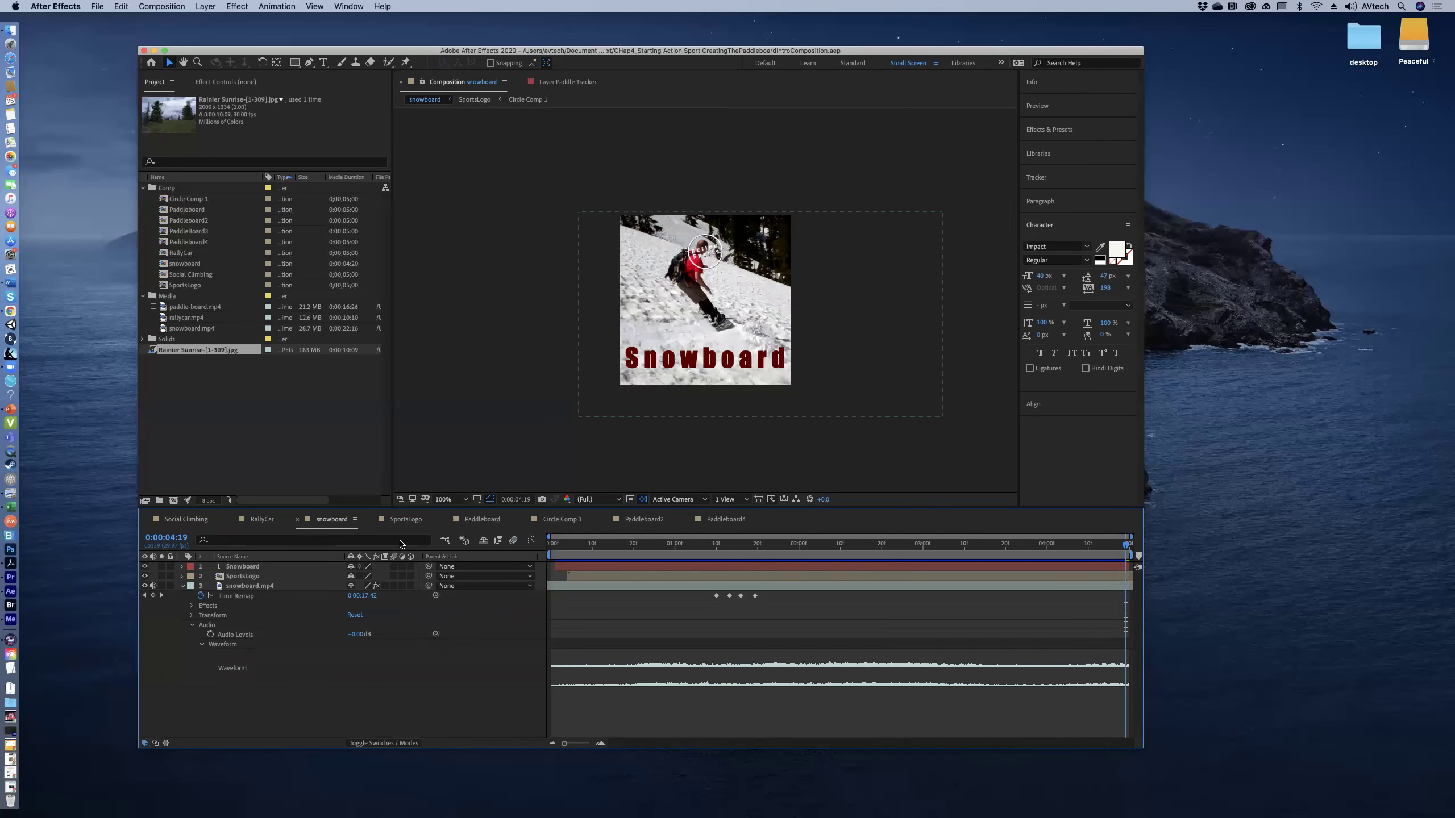
Step: Preview the SportsLogo composition's Action Sports logo animation from its start
{"action": "left_click", "coordinate": [411, 521]}
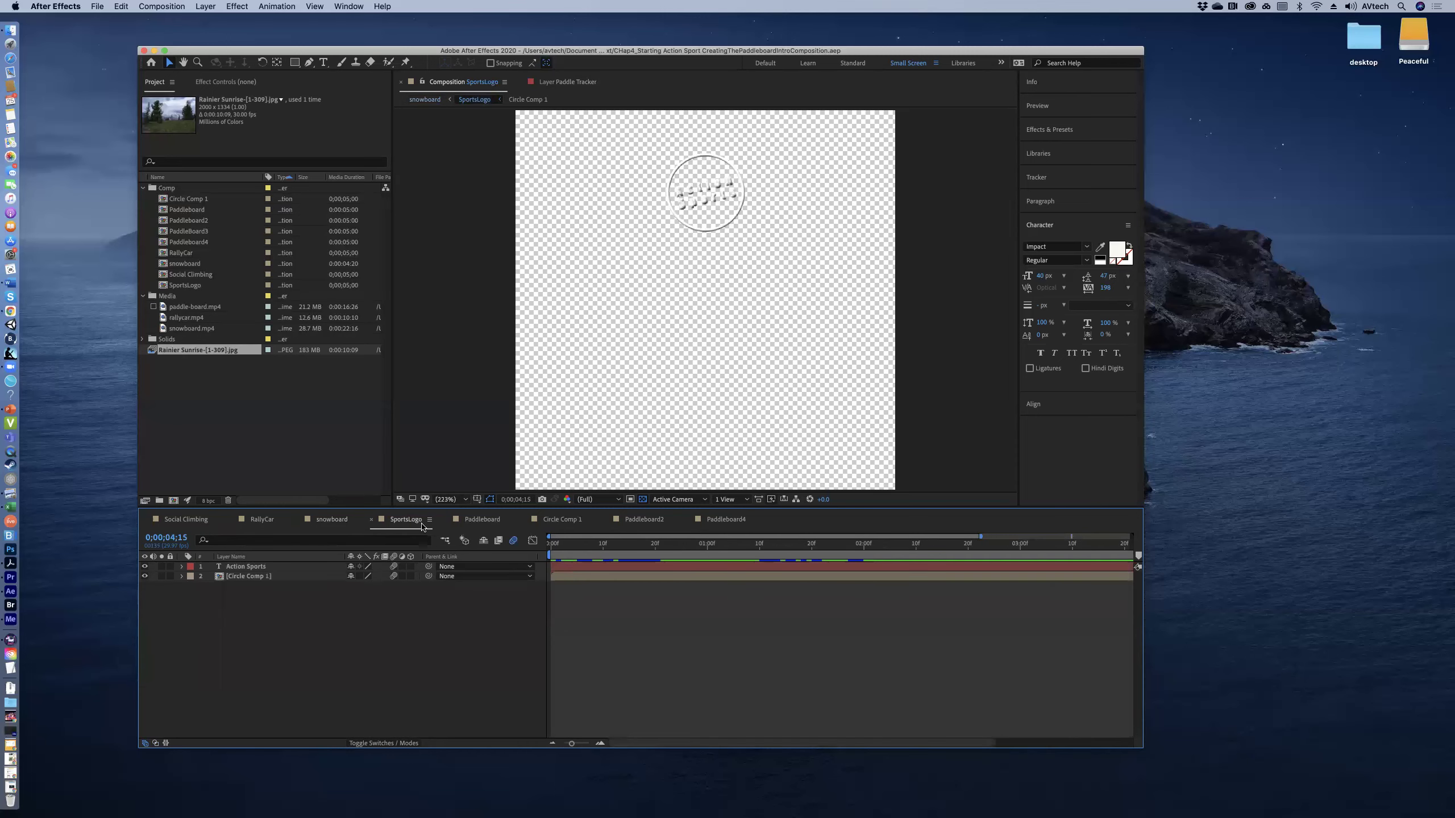
{"action": "left_click", "coordinate": [559, 545]}
{"action": "key", "text": "space"}
{"action": "left_click_drag", "start_coordinate": [960, 592], "coordinate": [596, 490]}
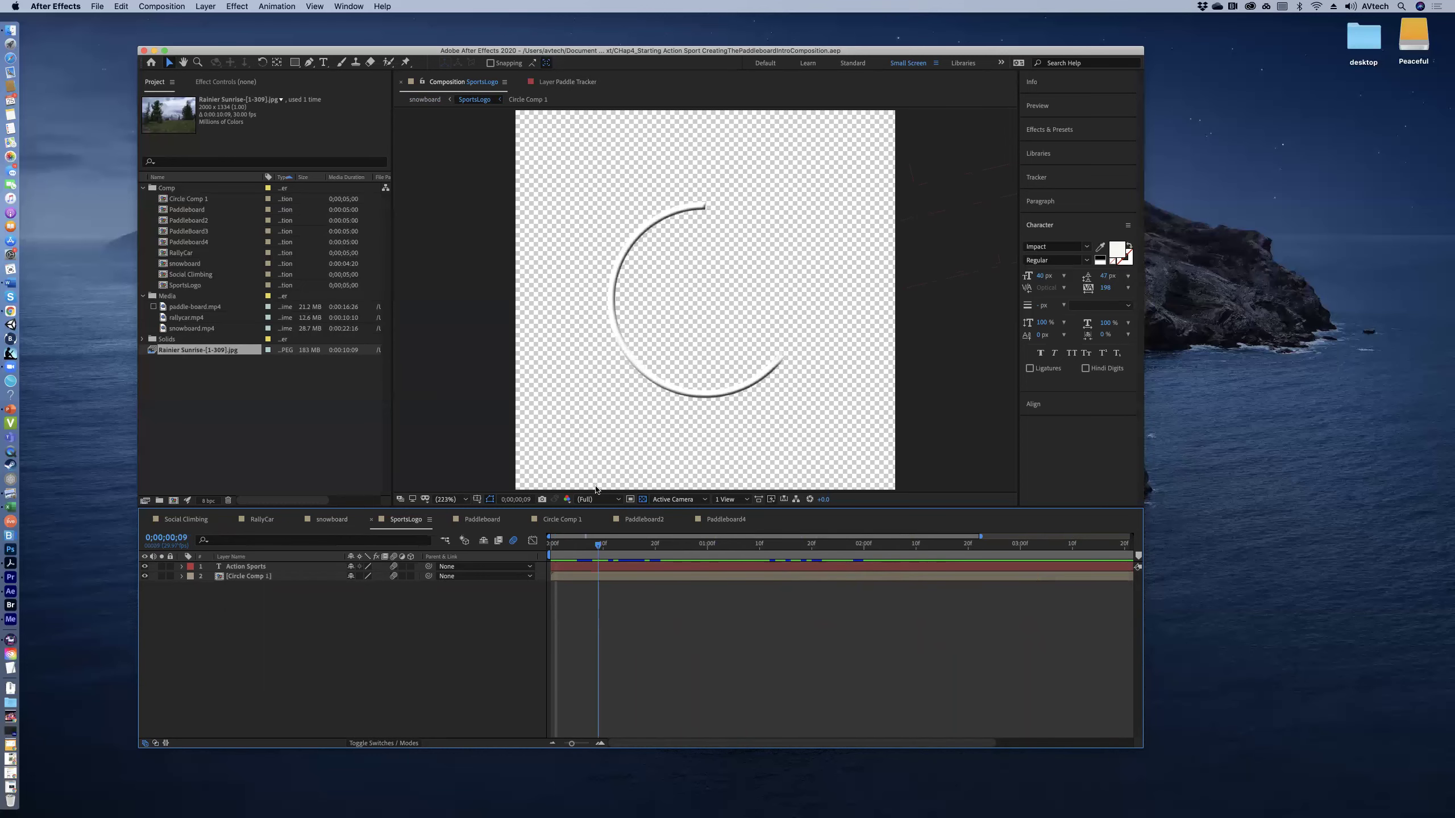
Step: Preview the Paddleboard composition from its first frame, ending back at the start
{"action": "left_click", "coordinate": [482, 520]}
{"action": "mouse_move", "coordinate": [600, 549]}
{"action": "left_mouse_down"}
{"action": "mouse_move", "coordinate": [567, 547]}
{"action": "mouse_move", "coordinate": [578, 550]}
{"action": "left_mouse_up"}
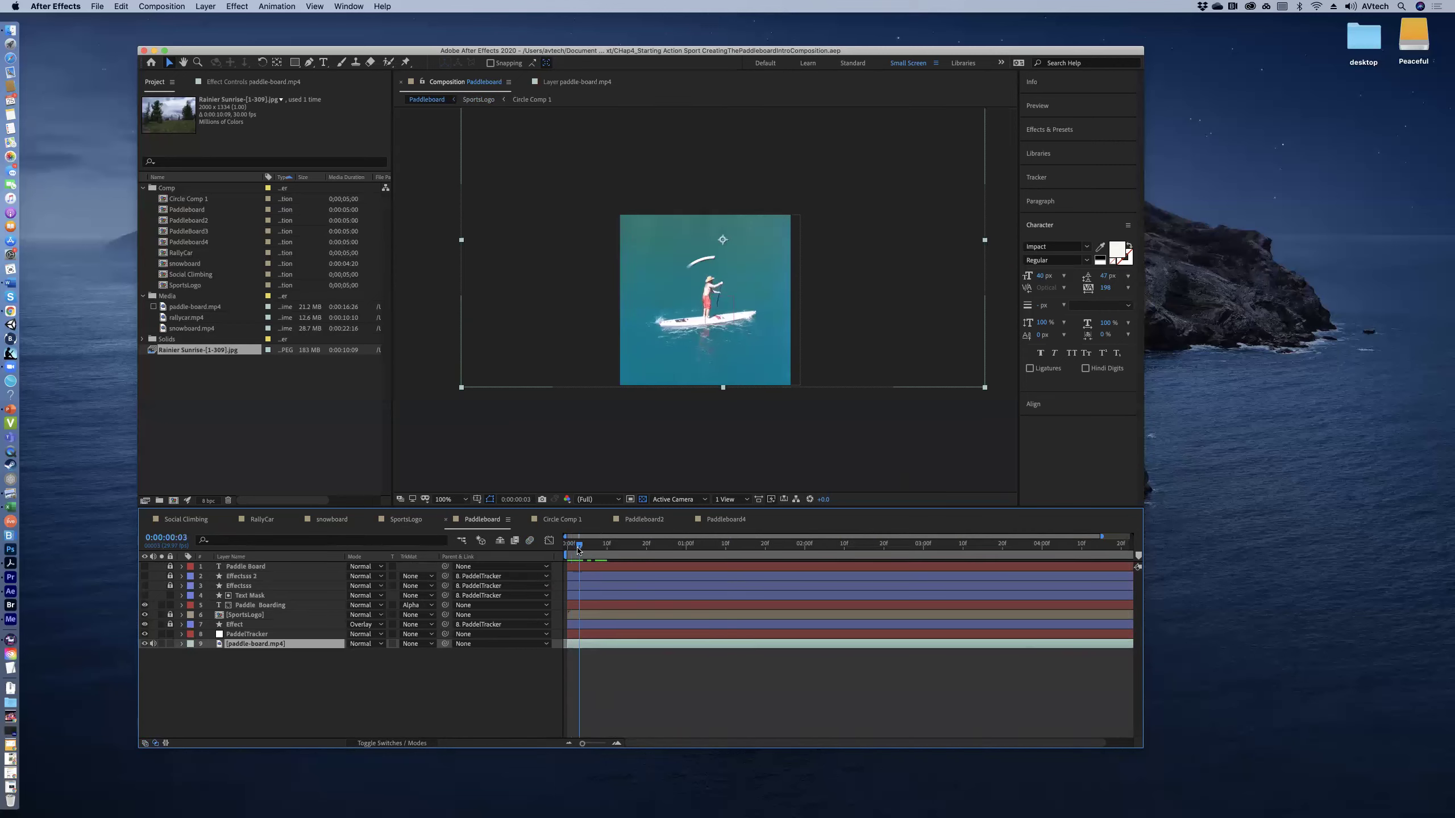
{"action": "key", "text": "space"}
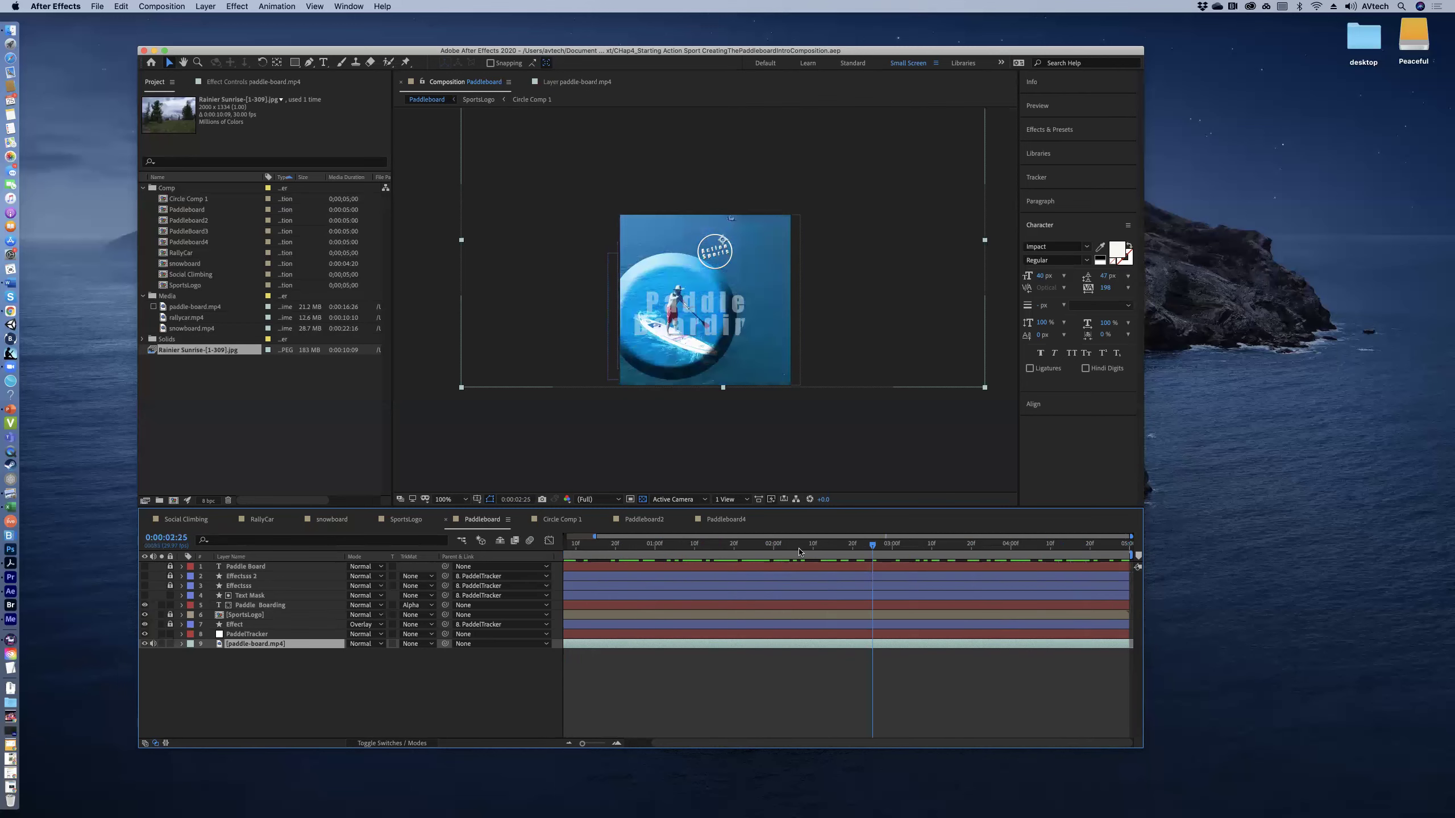
{"action": "key", "text": "space"}
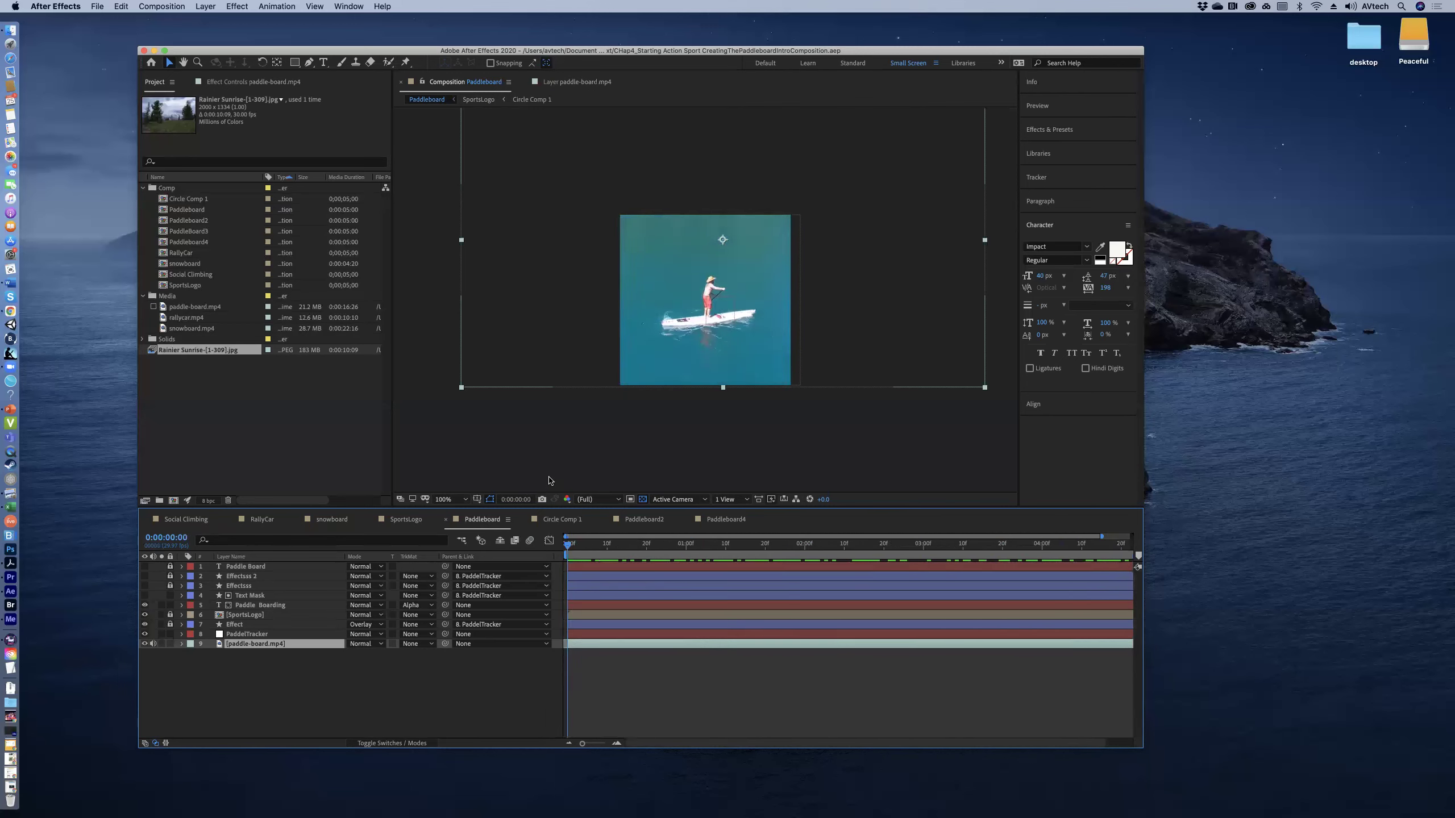
Step: Switch to Circle Comp 1 and preview its circle drawing-on animation, then stop
{"action": "left_click", "coordinate": [575, 524]}
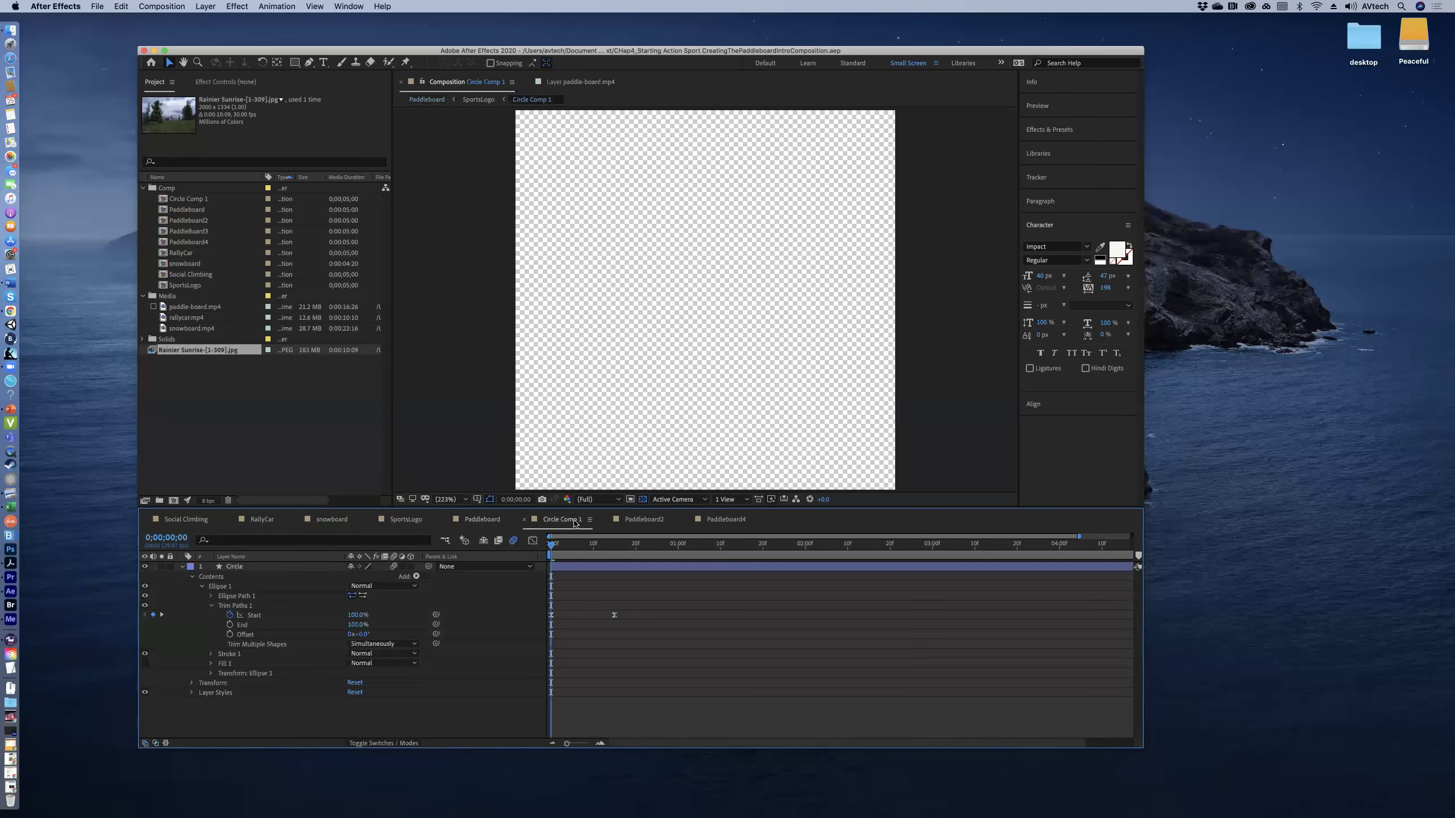
{"action": "key", "text": "space"}
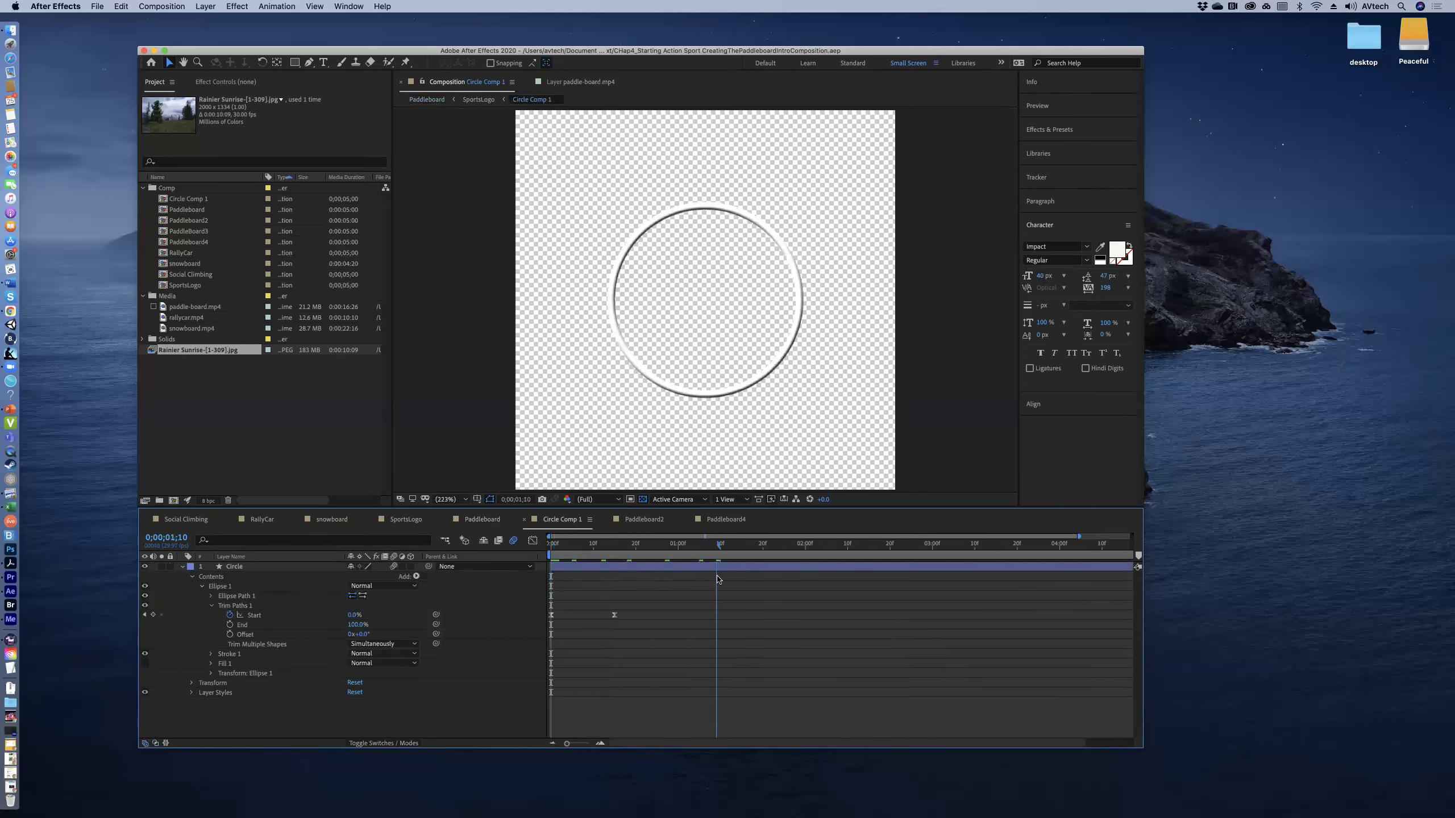
{"action": "key", "text": "space"}
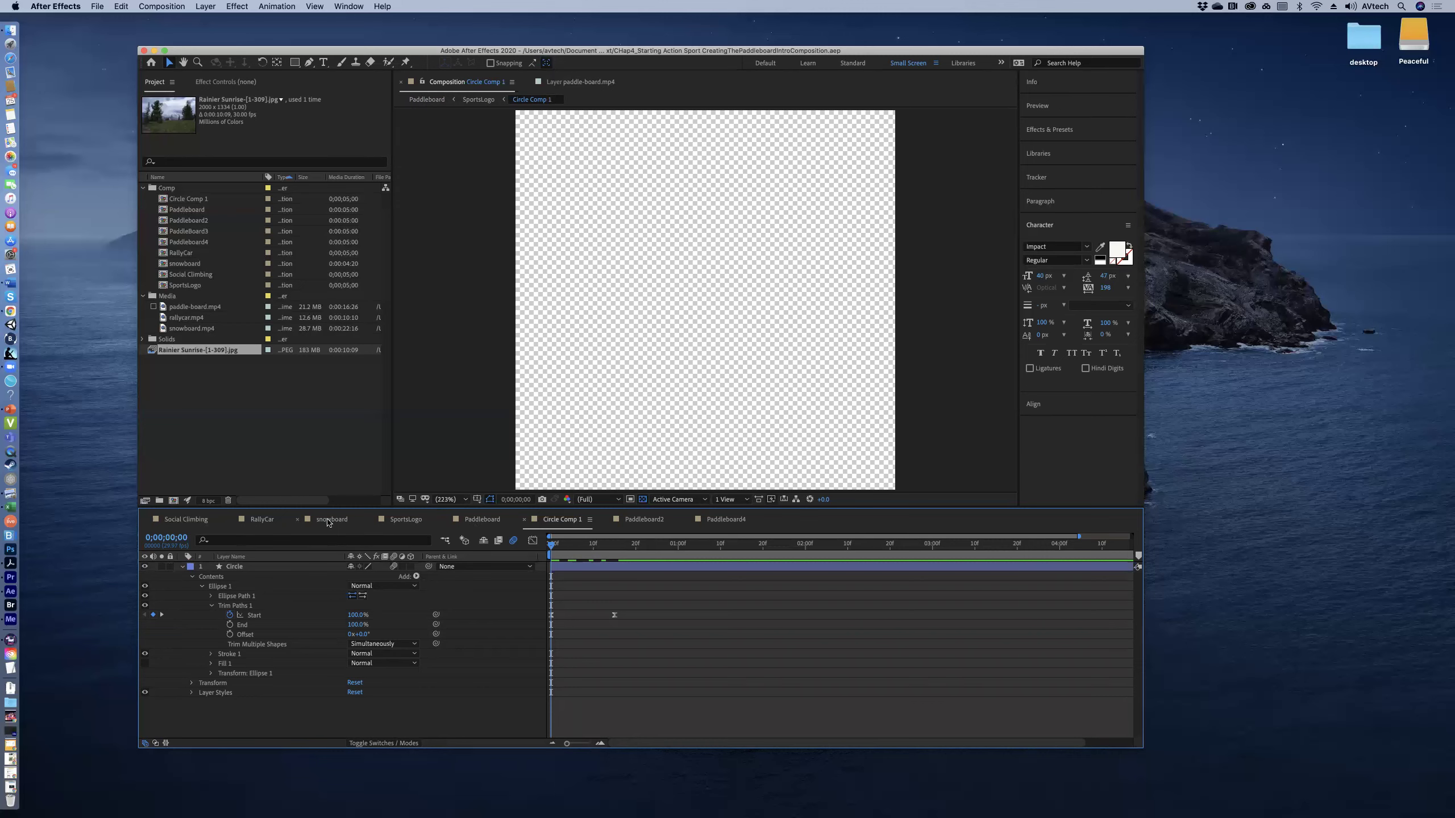
Step: Select Circle Comp 1 through SportsLogo, then deselect Circle Comp 1, Paddleboard2–4 and SportsLogo
{"action": "left_click", "coordinate": [201, 200]}
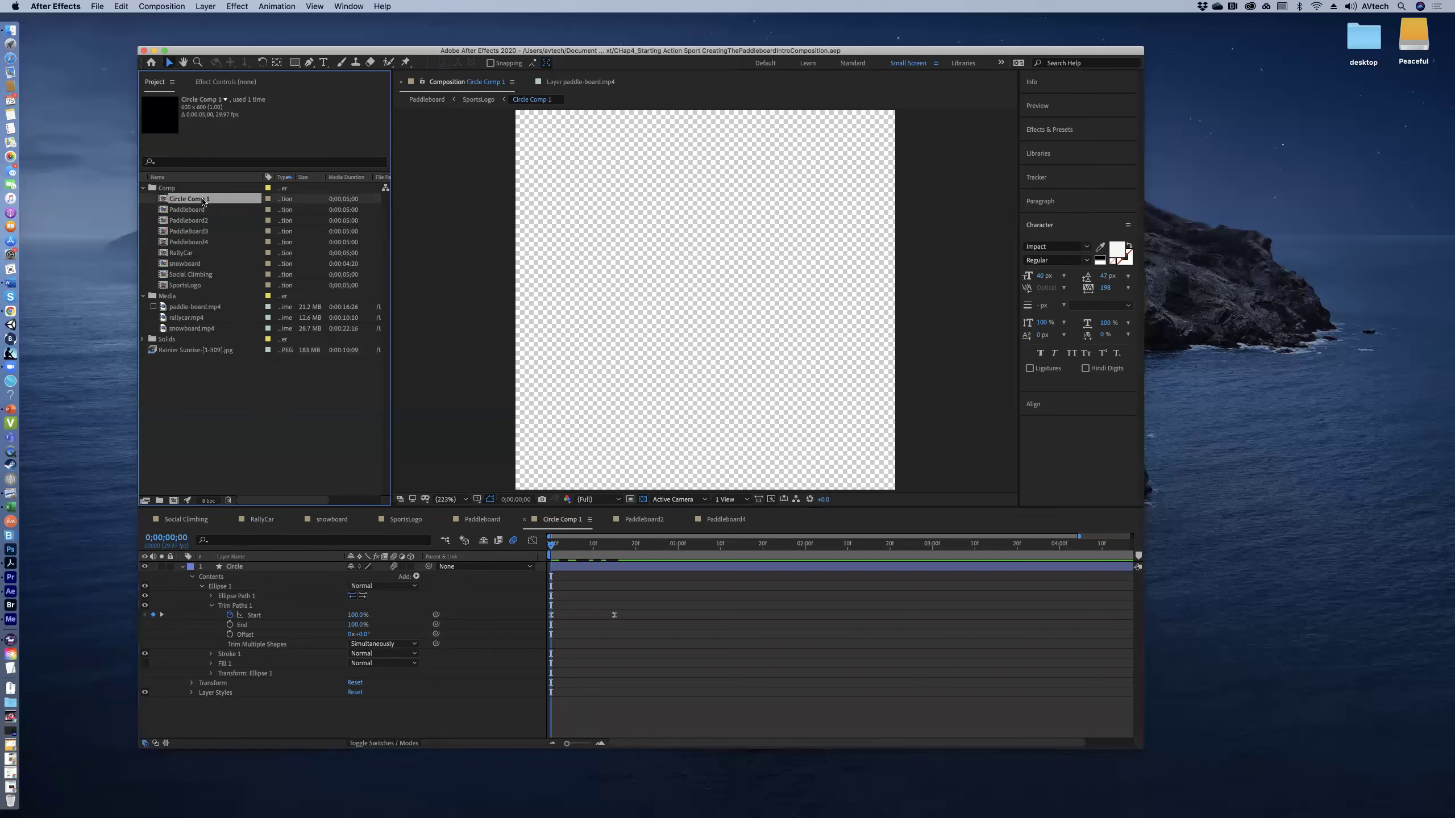
{"action": "left_click", "coordinate": [192, 286], "text": "shift"}
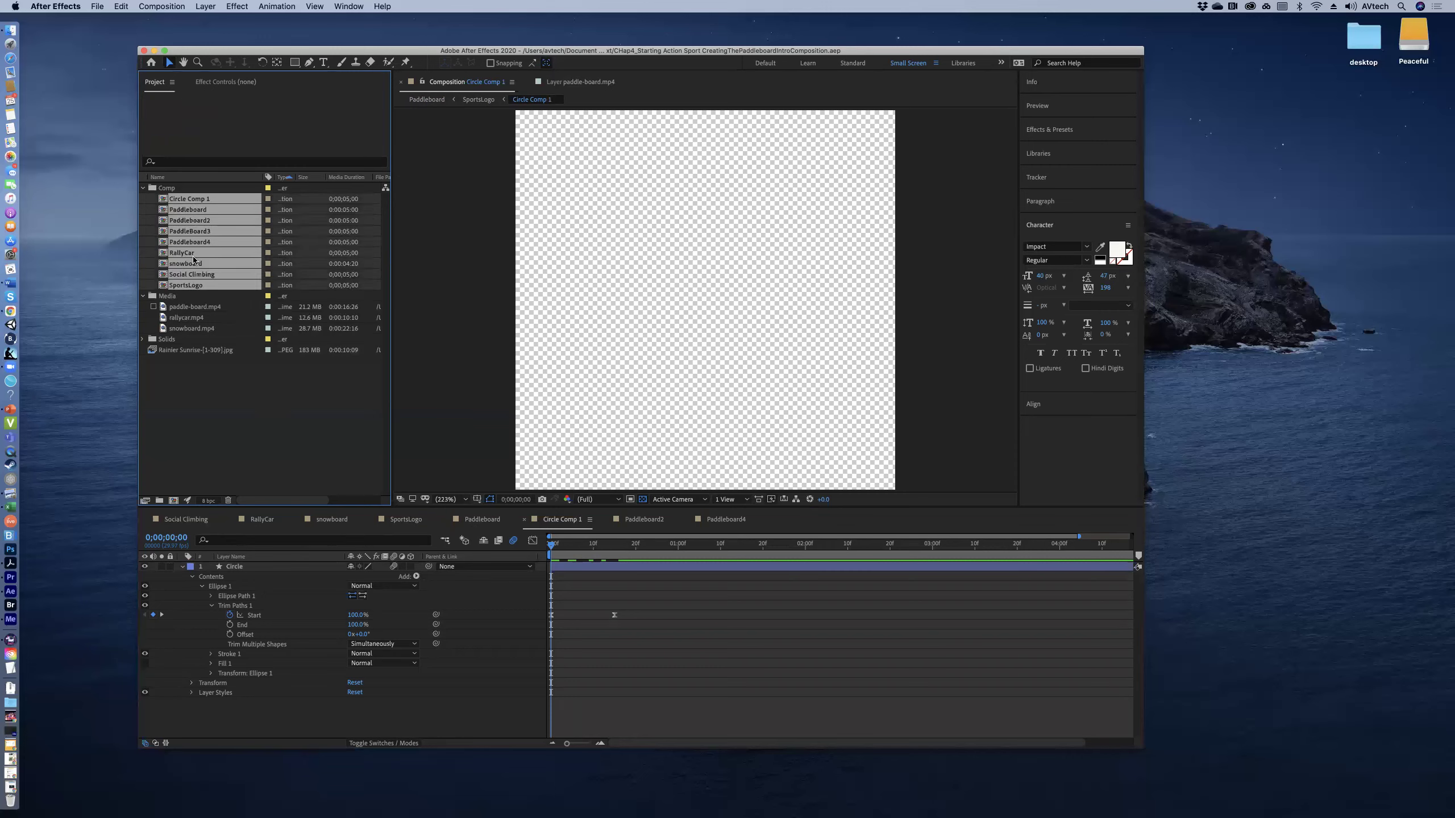
{"action": "left_click", "coordinate": [198, 199], "text": "super"}
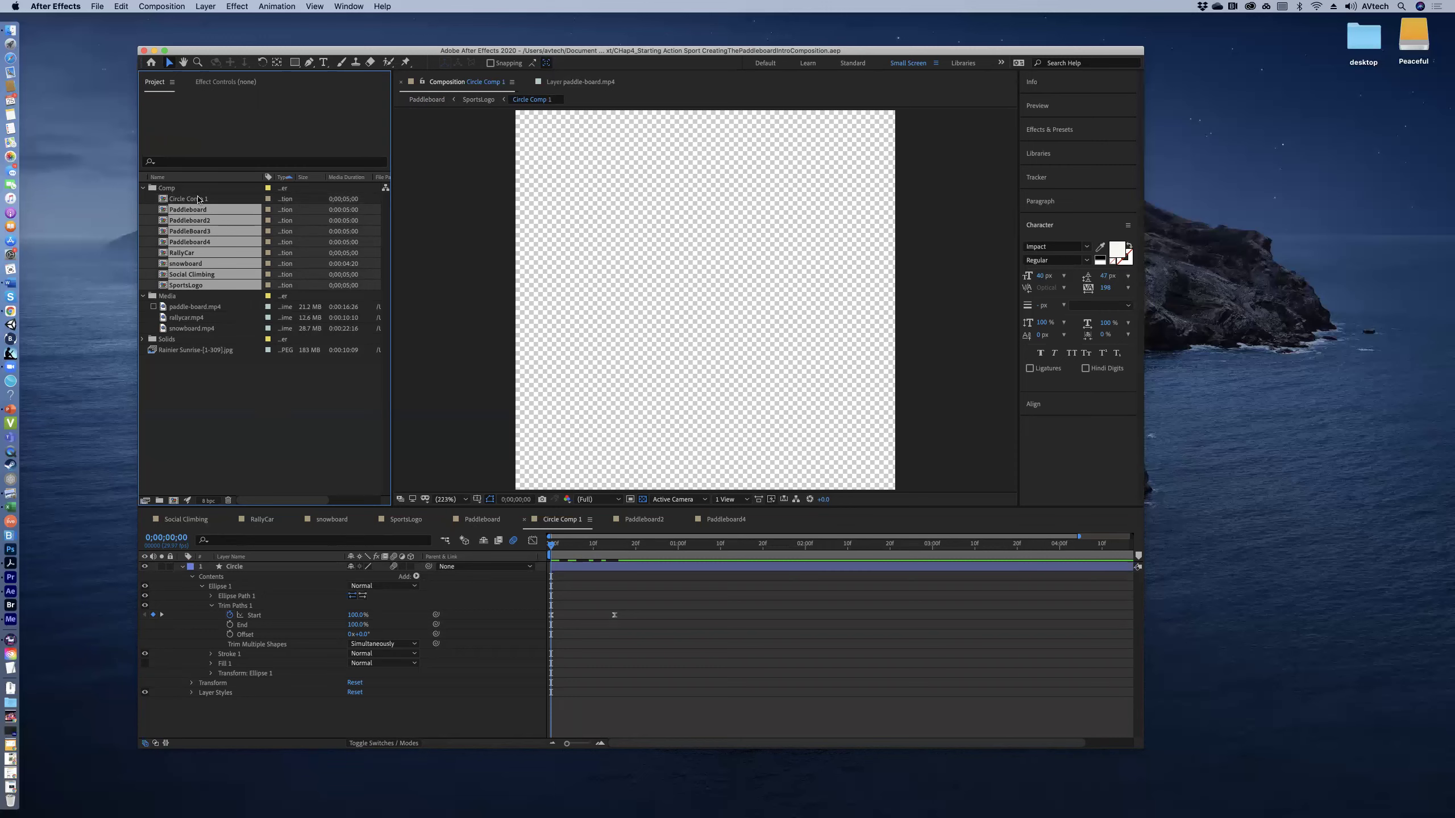
{"action": "left_click", "coordinate": [208, 224], "text": "super"}
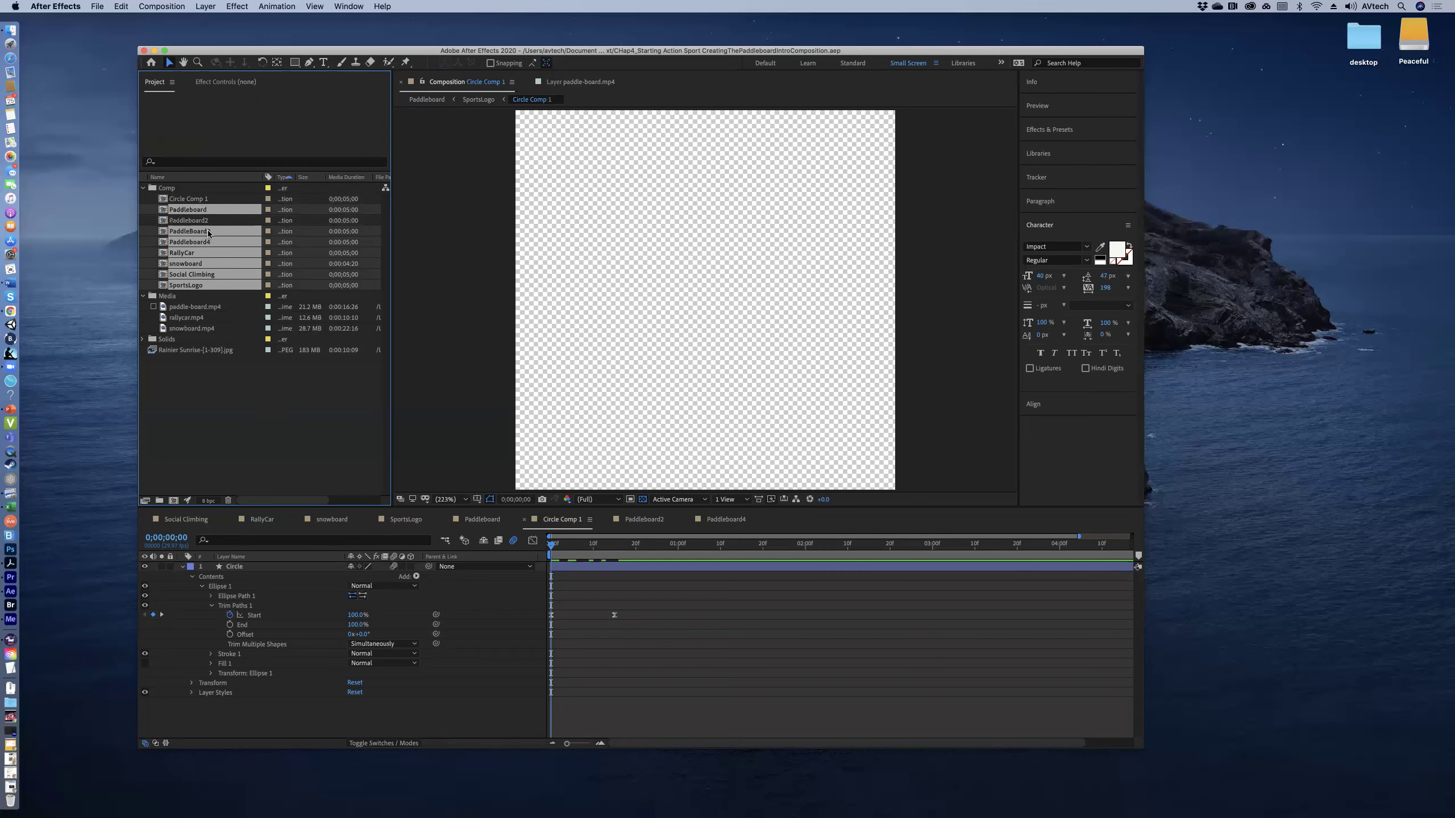
{"action": "left_click", "coordinate": [208, 232], "text": "super"}
{"action": "left_click", "coordinate": [209, 244], "text": "super"}
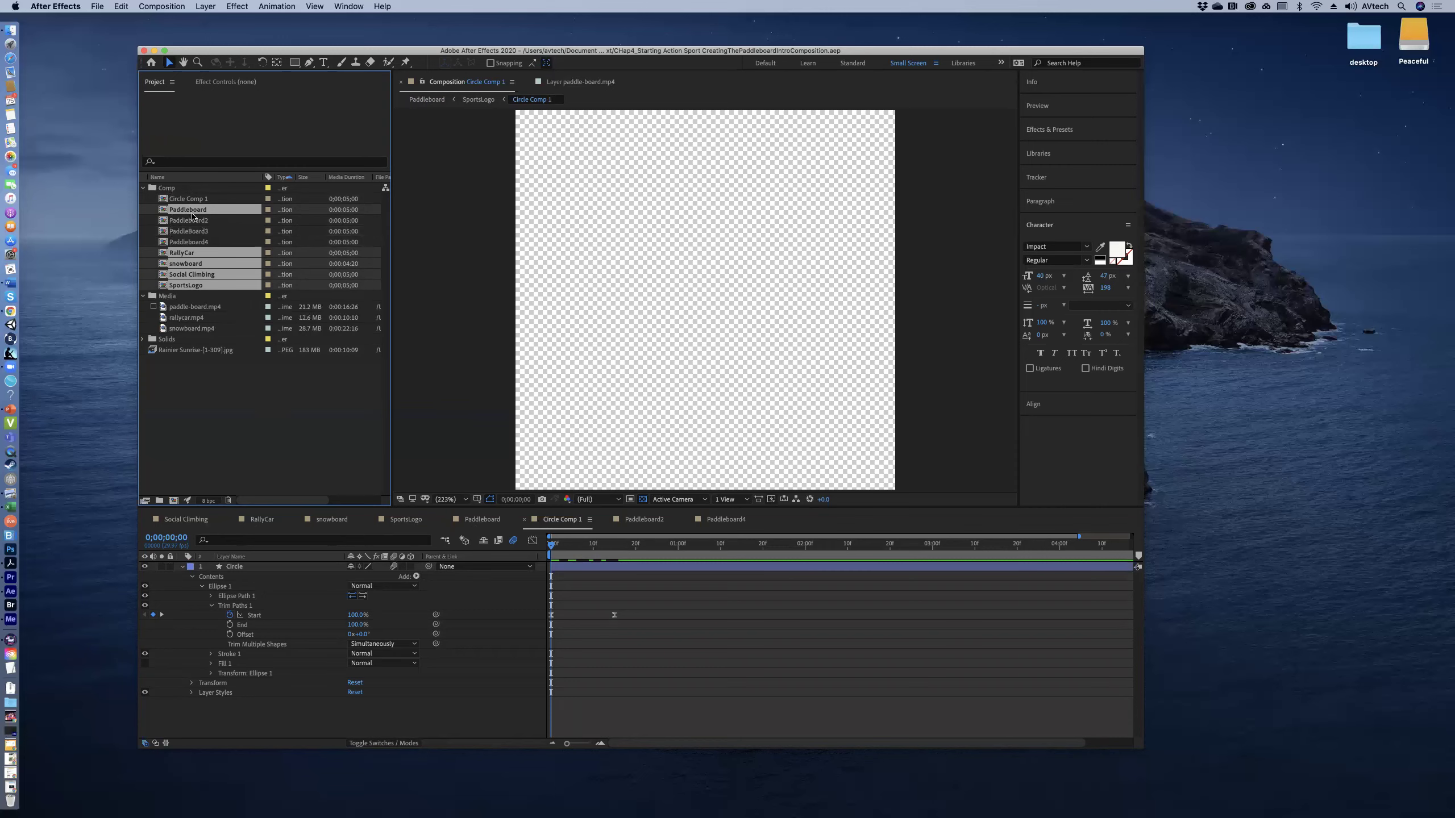
{"action": "left_click", "coordinate": [206, 286], "text": "super"}
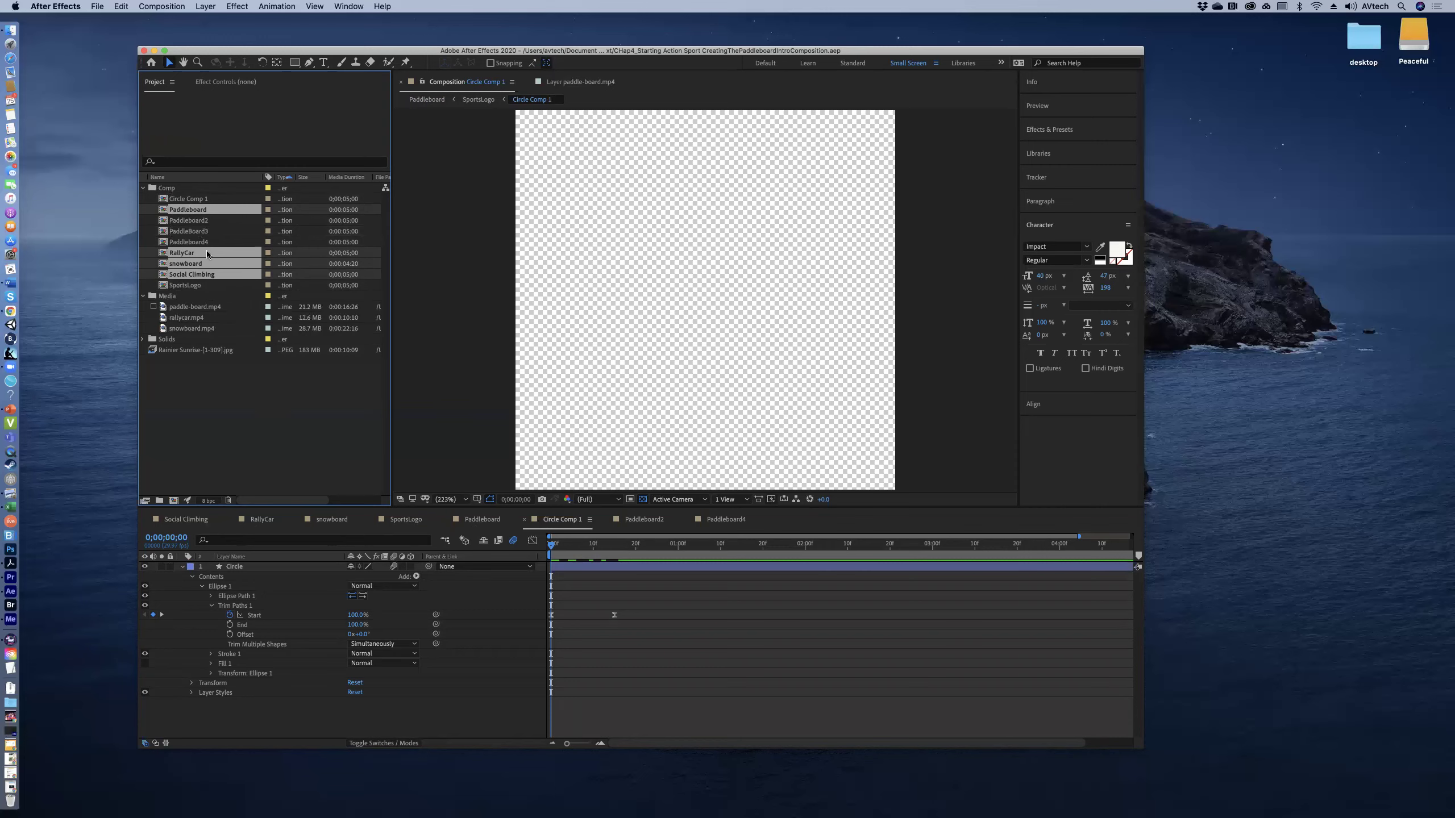
Step: Add the four selected compositions to the Adobe Media Encoder queue via File > Export
{"action": "left_click", "coordinate": [98, 7]}
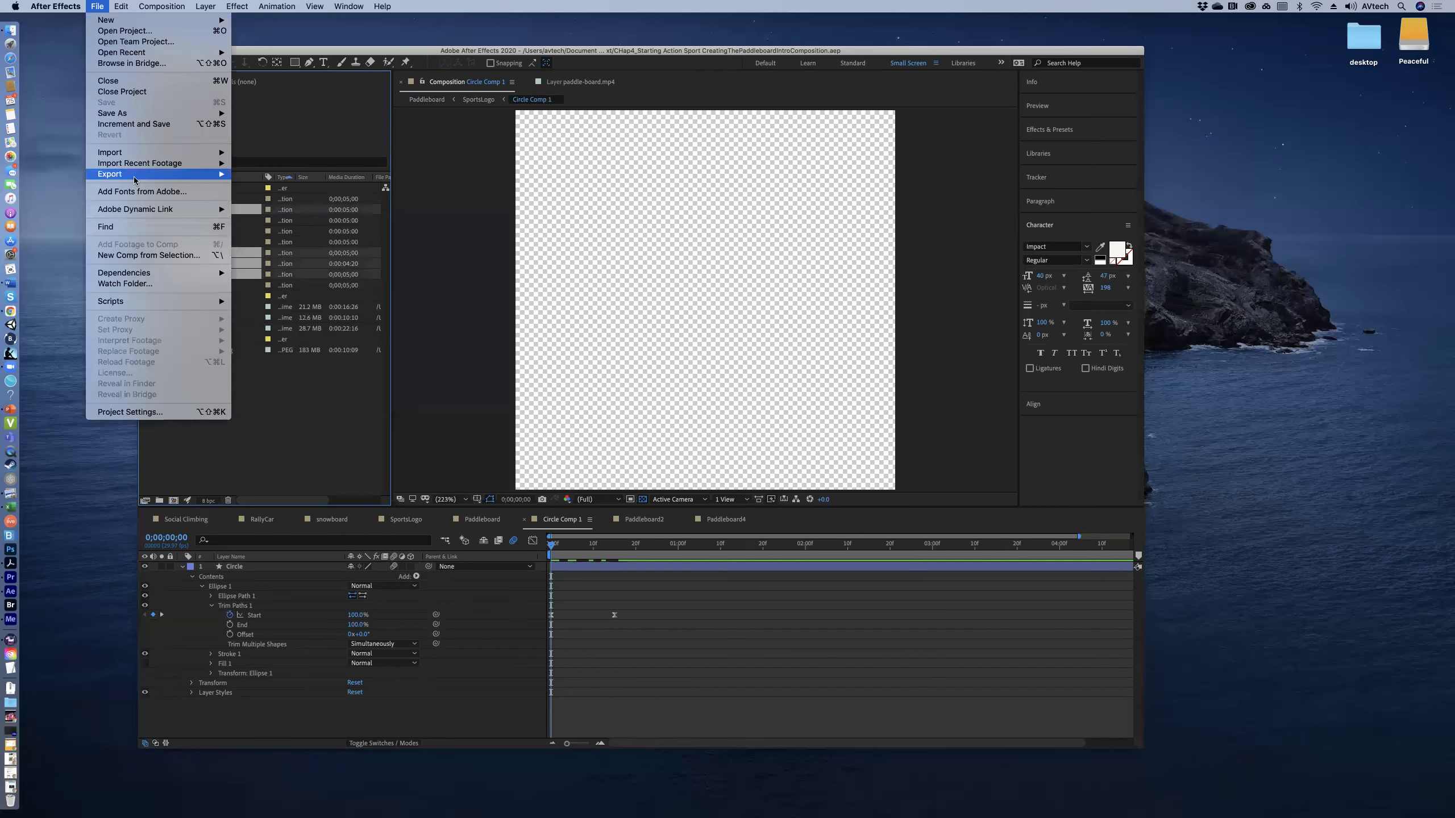
{"action": "mouse_move", "coordinate": [212, 174]}
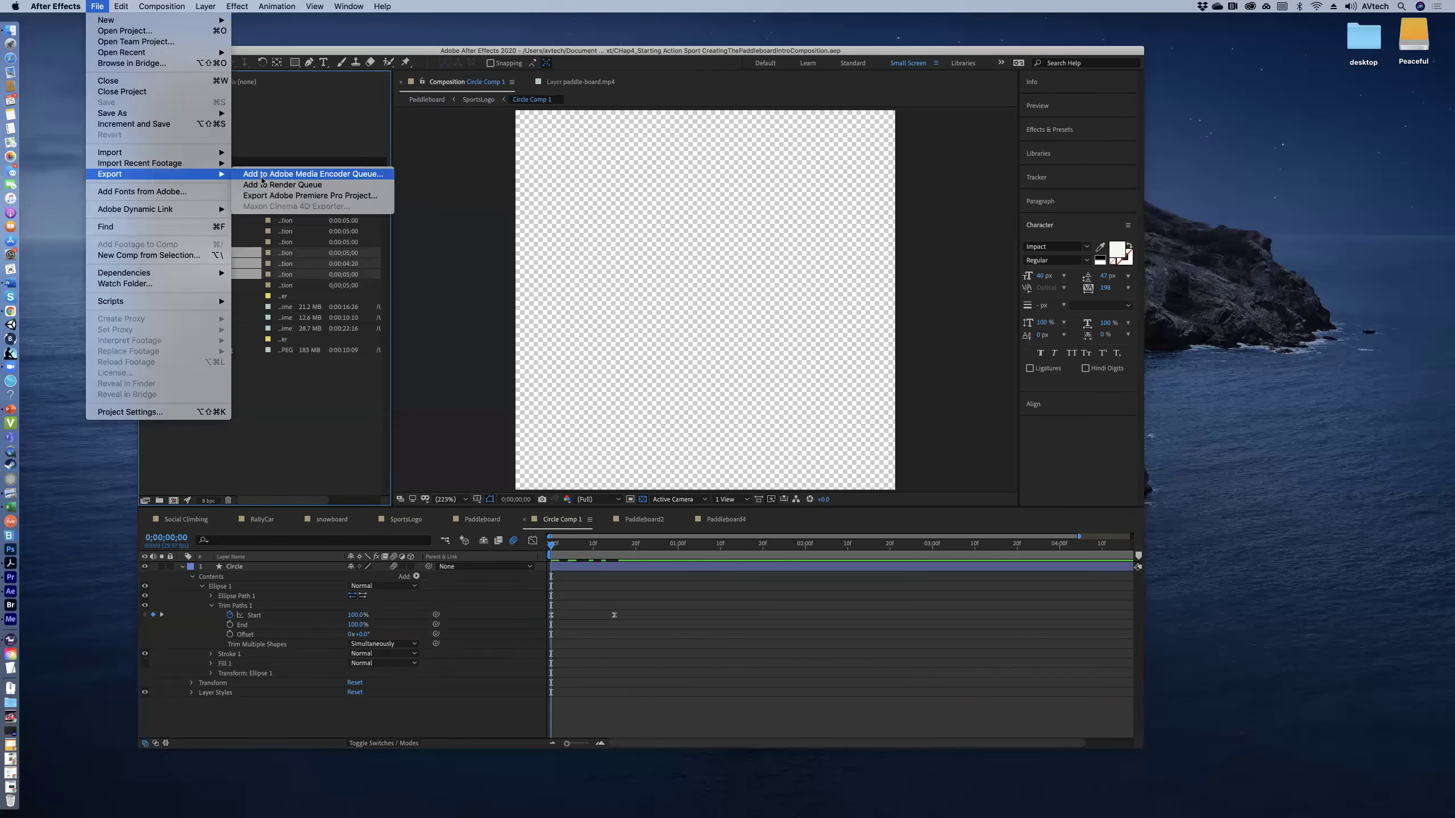
{"action": "left_click", "coordinate": [369, 175]}
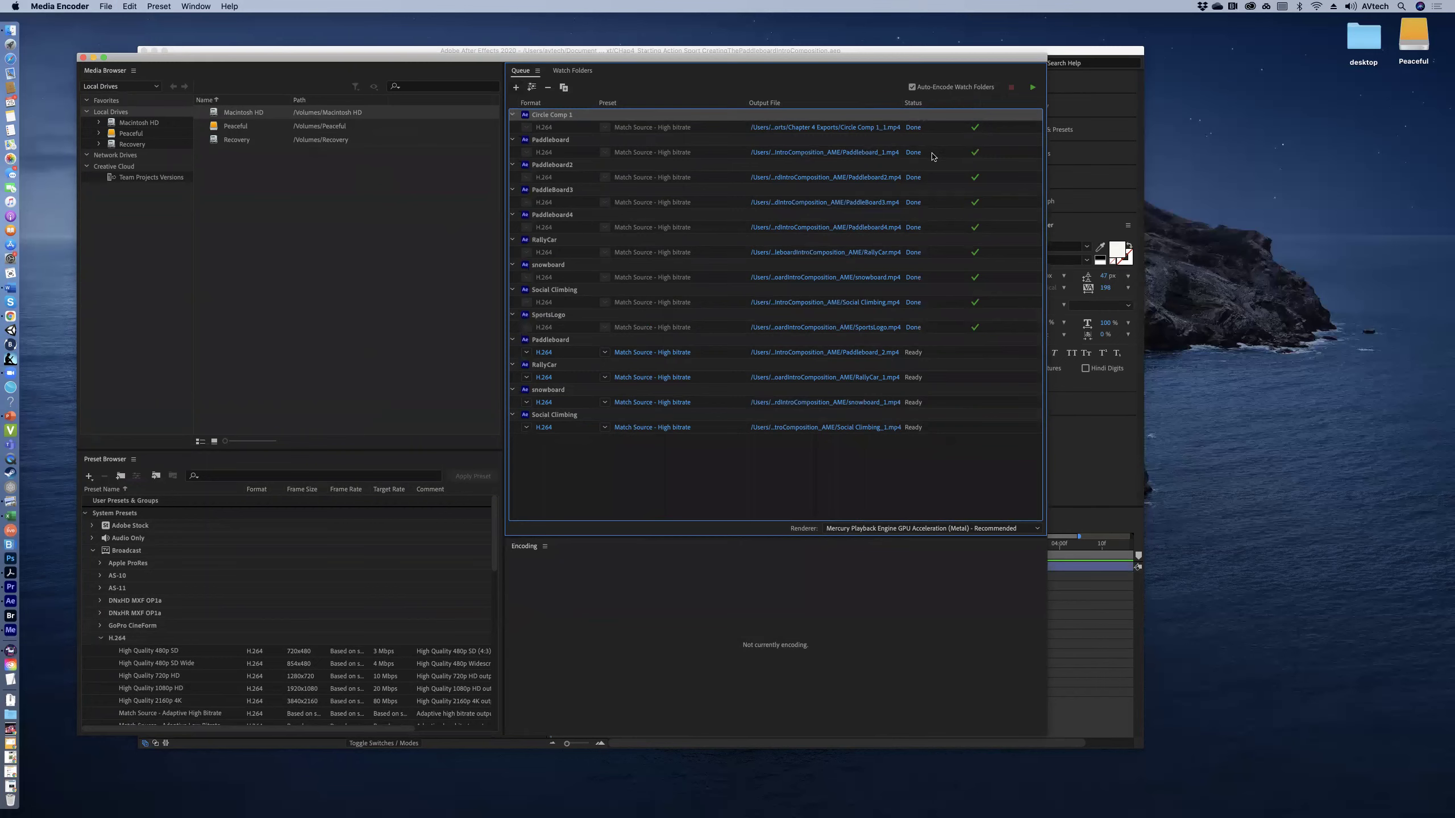
Step: Select the Done jobs from Circle Comp 1 through SportsLogo and remove them, confirming Yes
{"action": "left_click", "coordinate": [951, 131]}
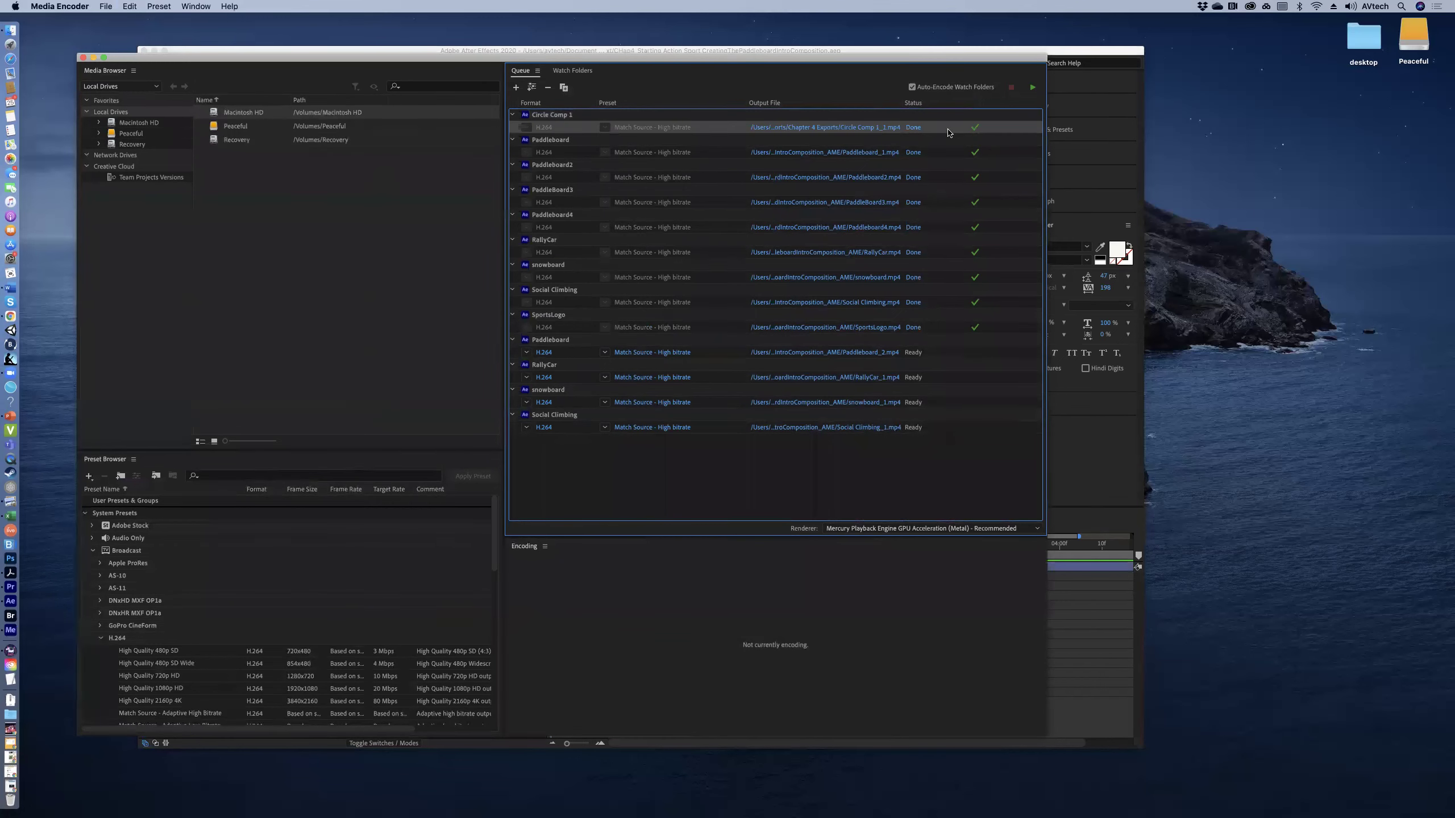
{"action": "left_click", "coordinate": [940, 331], "text": "shift"}
{"action": "right_click", "coordinate": [866, 189]}
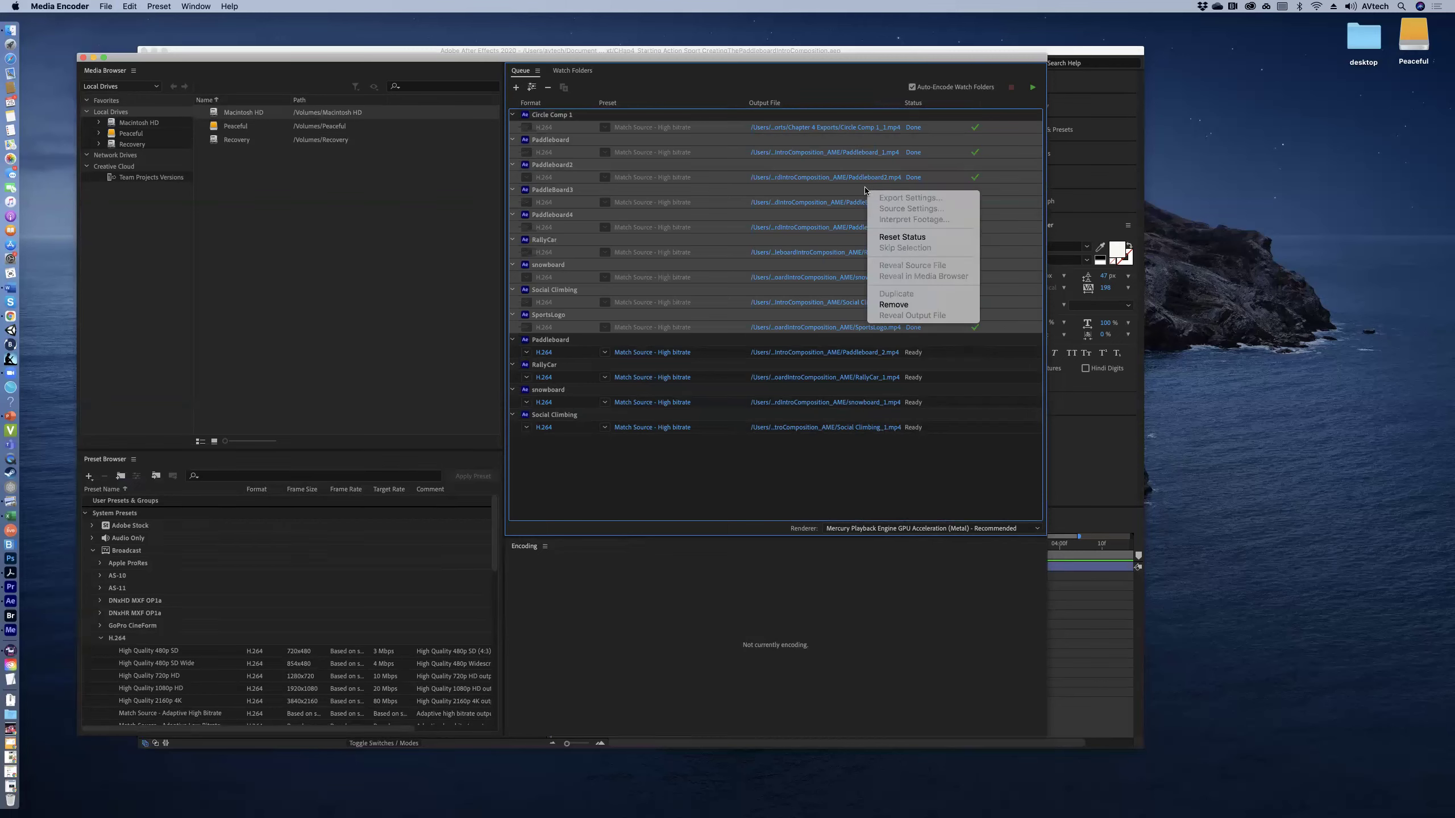
{"action": "left_click", "coordinate": [930, 461]}
{"action": "left_click", "coordinate": [939, 442]}
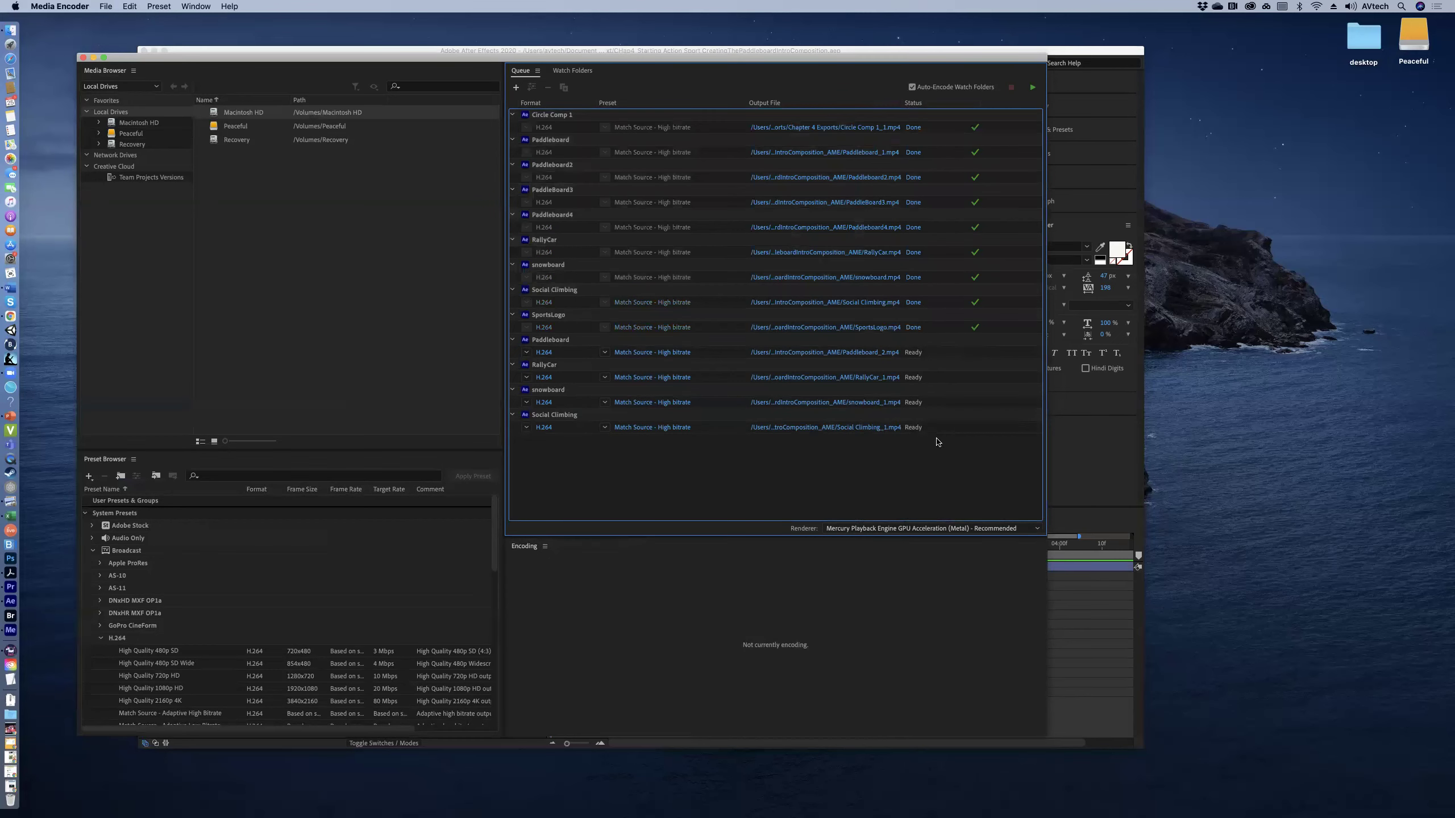
{"action": "left_click", "coordinate": [949, 132]}
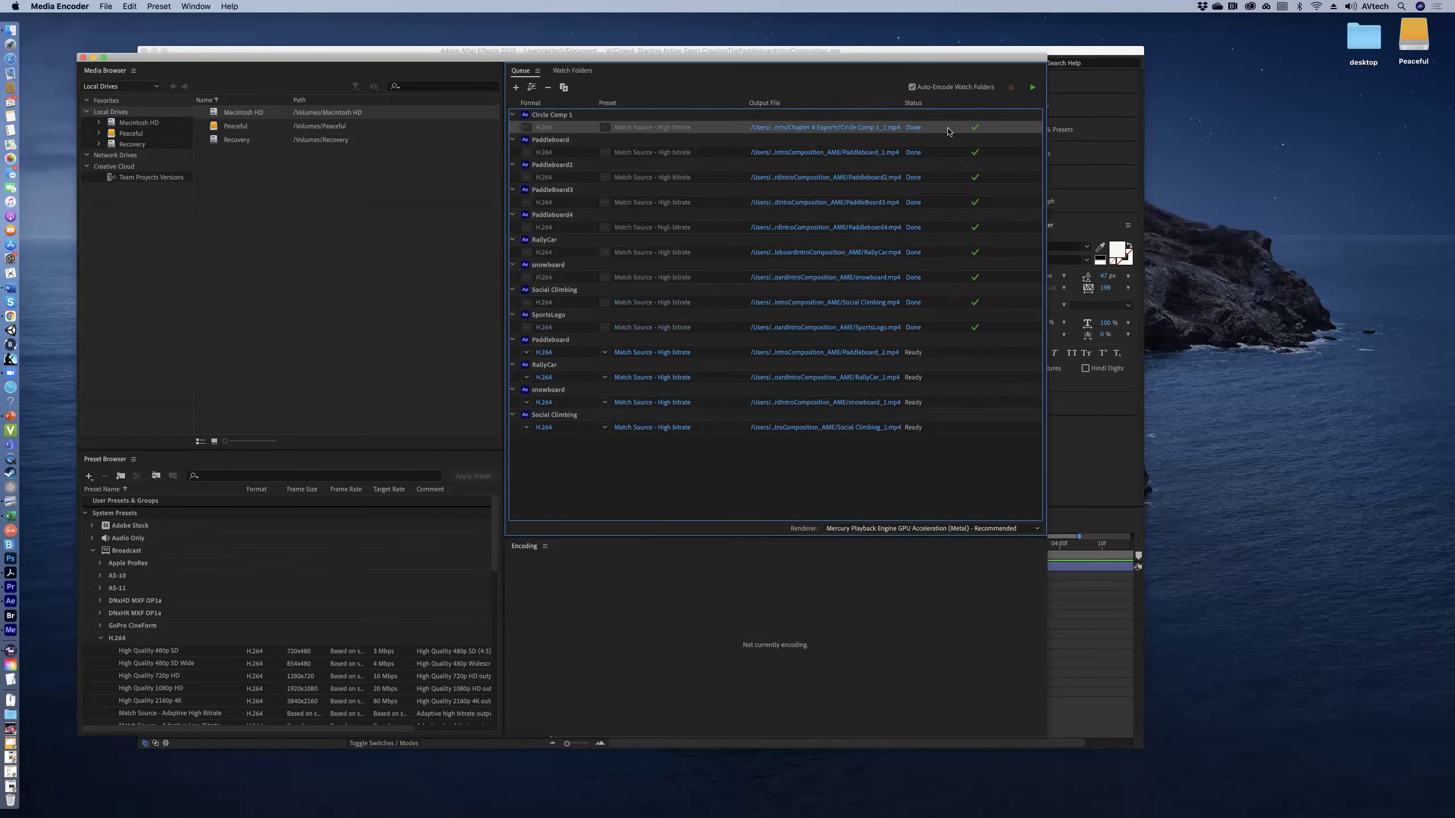
{"action": "left_click", "coordinate": [944, 330], "text": "shift"}
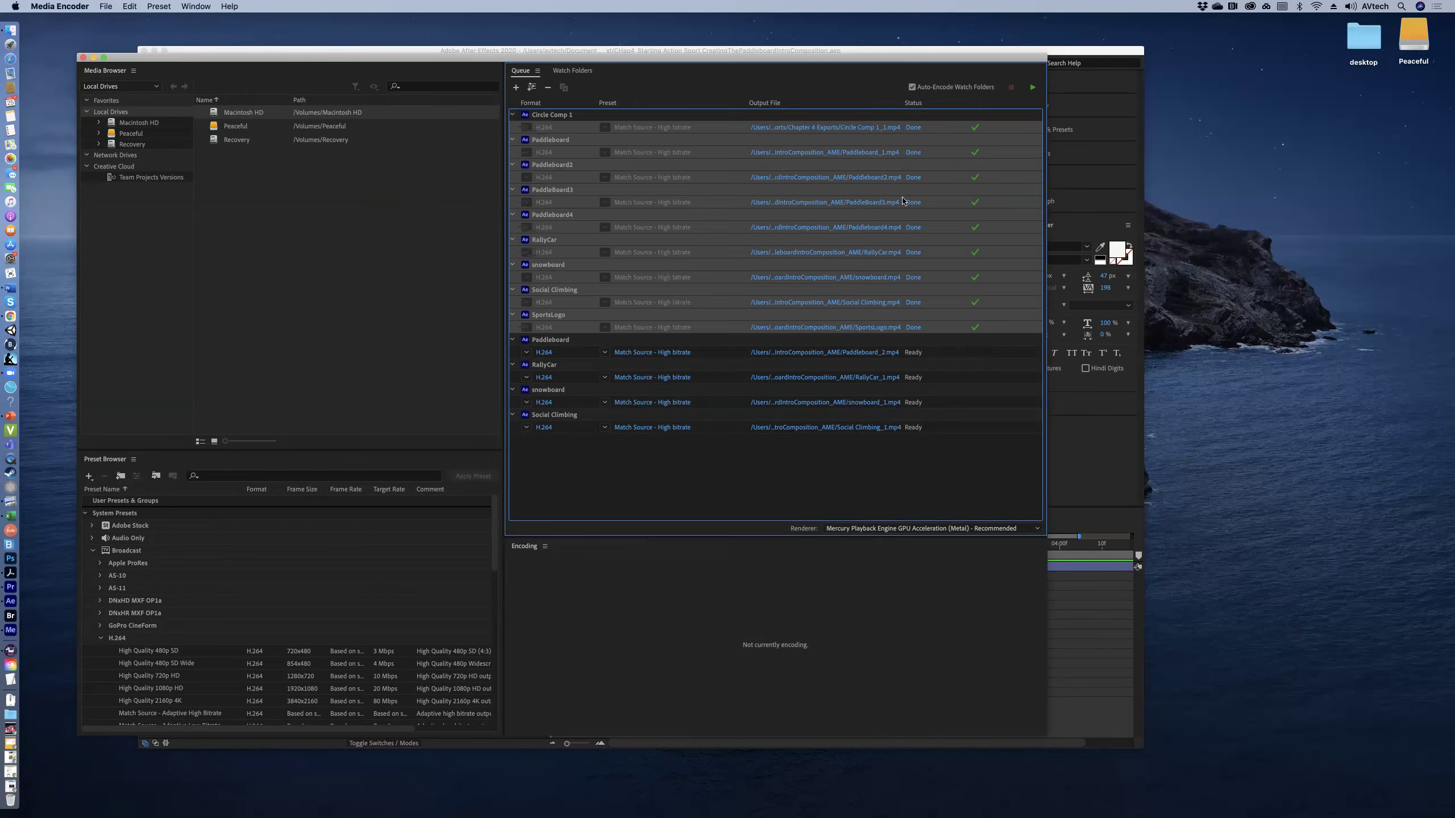
{"action": "right_click", "coordinate": [943, 201]}
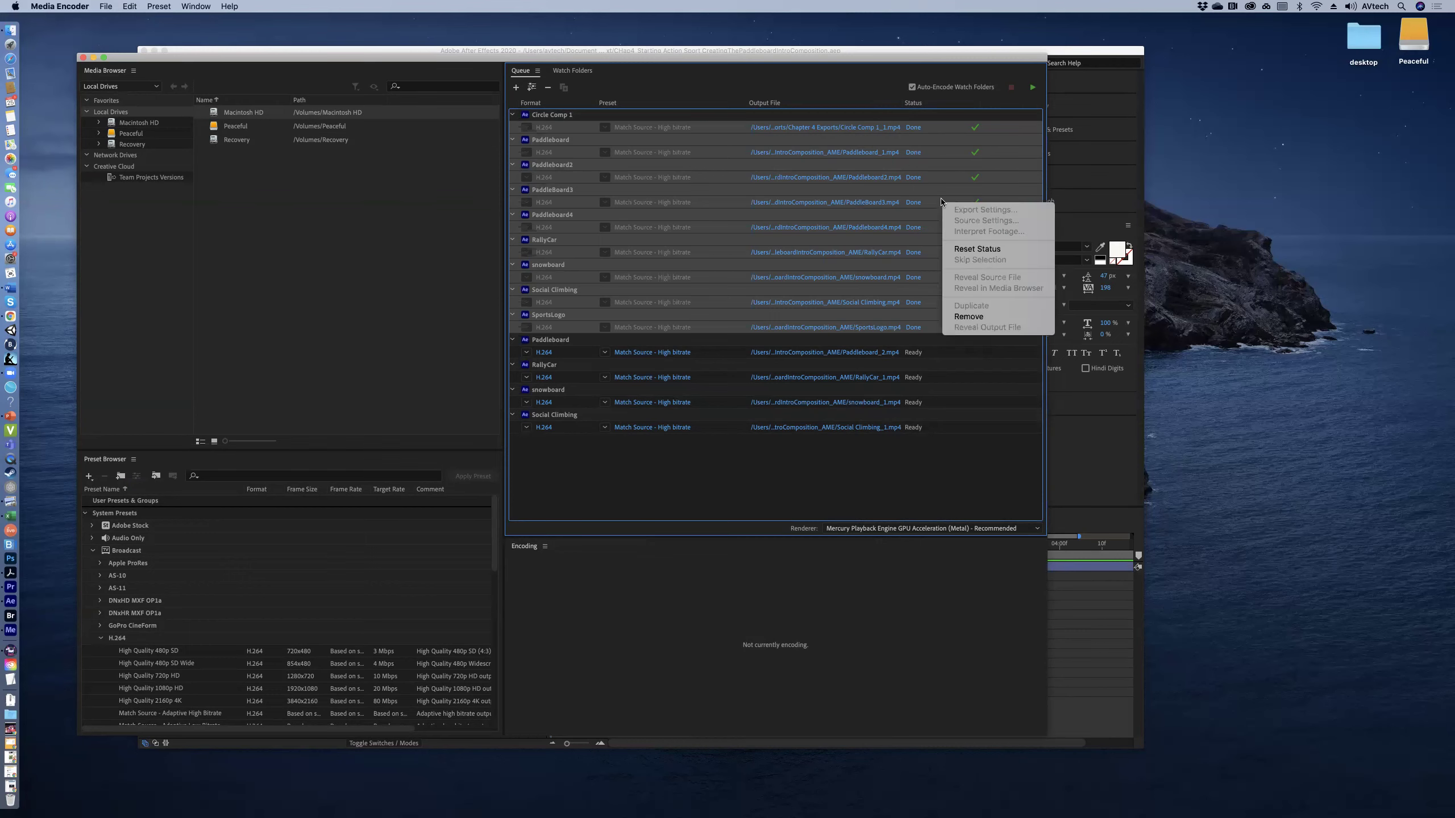
{"action": "left_click", "coordinate": [972, 317]}
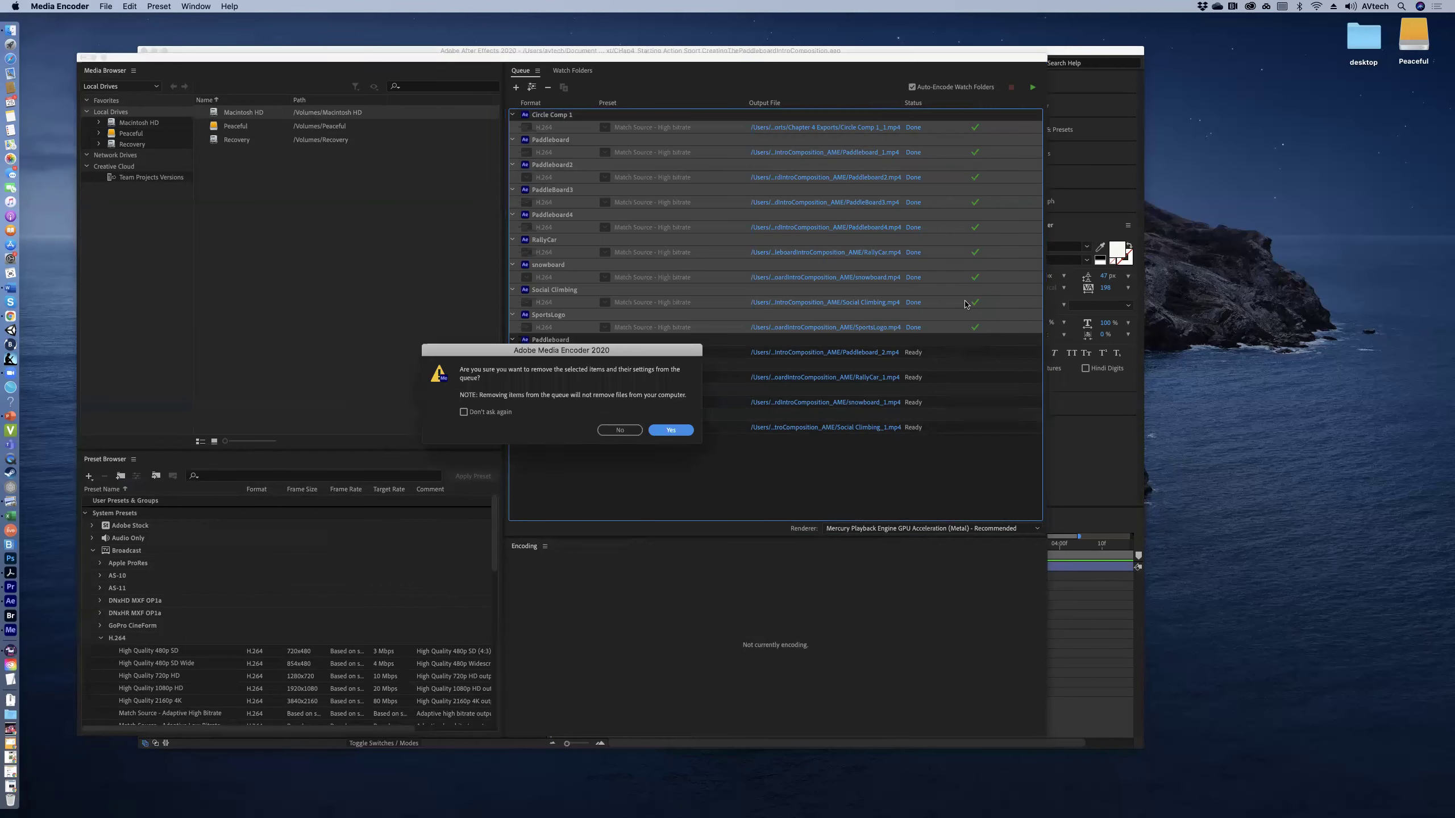
{"action": "left_click", "coordinate": [668, 430]}
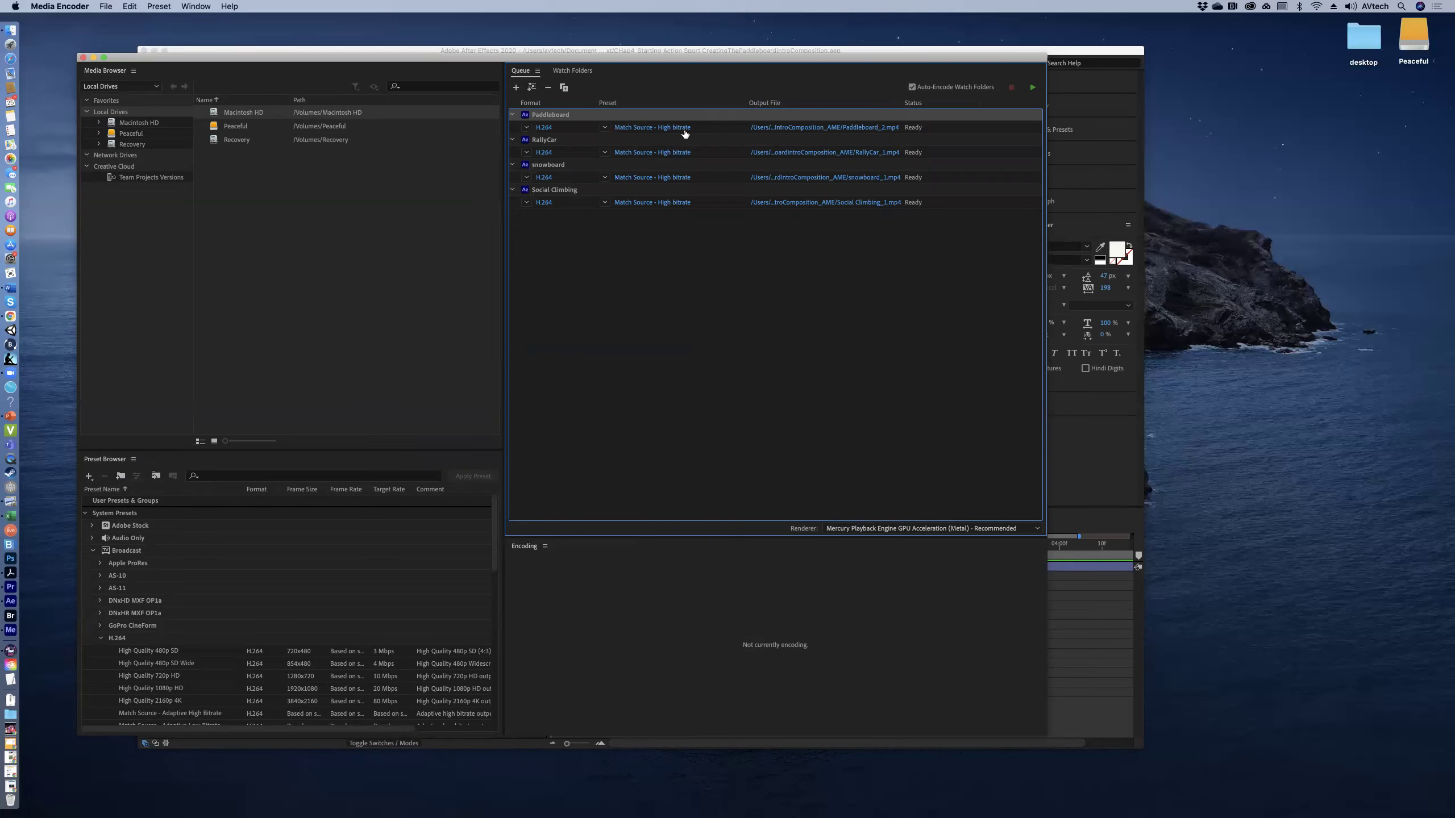
Step: Close the Paddleboard save dialog unchanged, then select the Paddleboard through Social Climbing H.264 jobs together
{"action": "mouse_move", "coordinate": [685, 133]}
{"action": "left_click", "coordinate": [816, 127]}
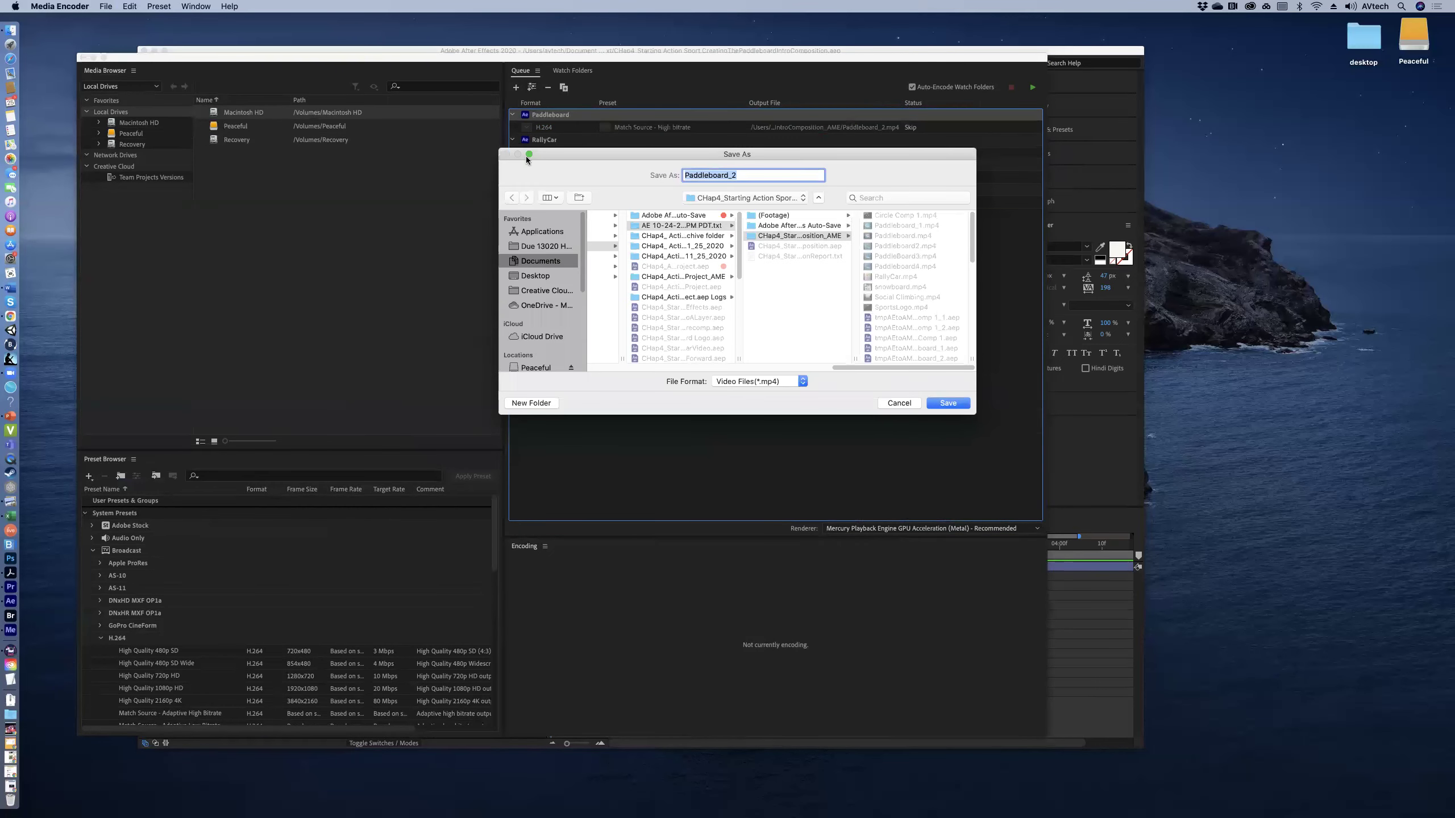
{"action": "left_click", "coordinate": [894, 403]}
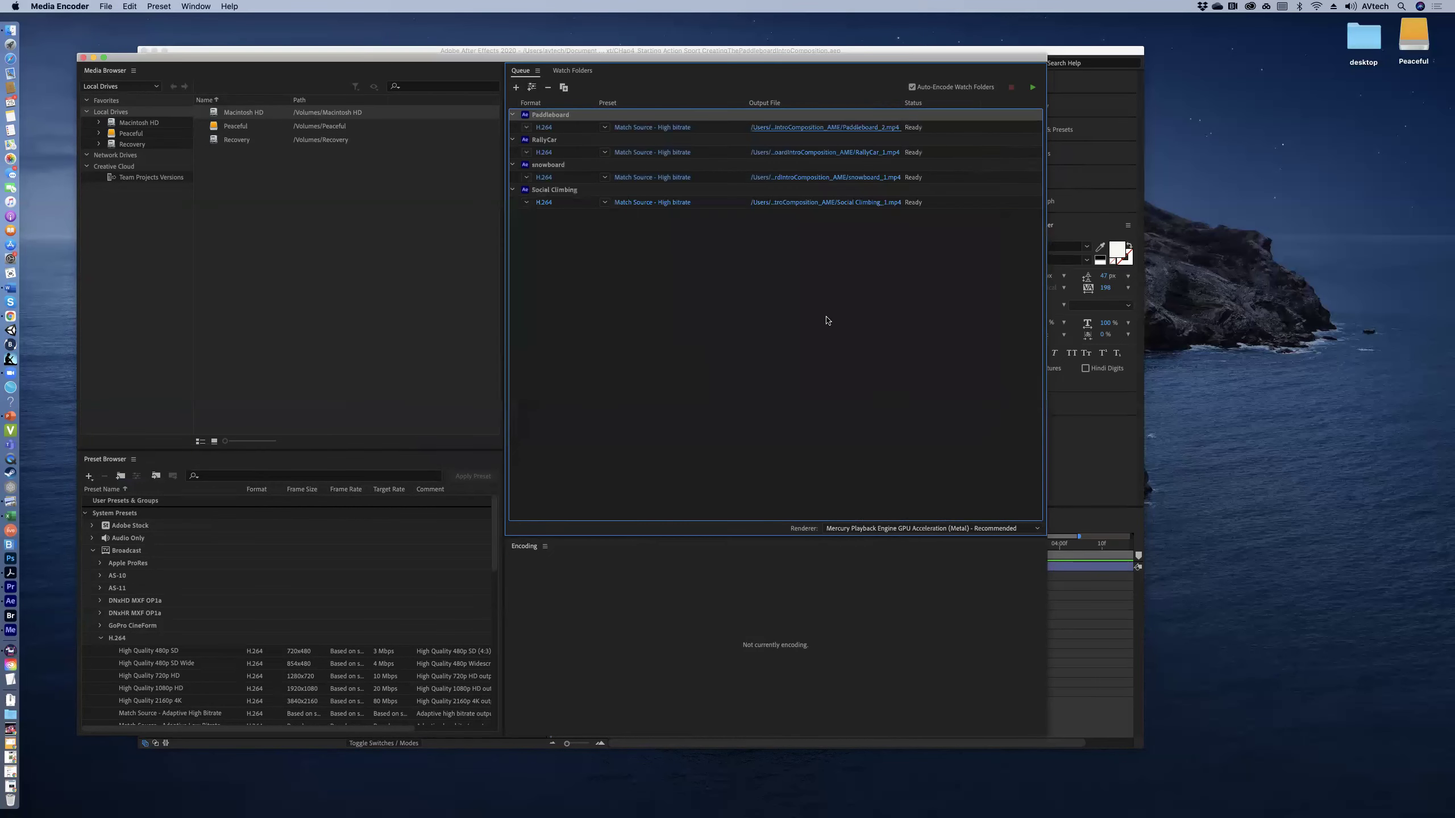
{"action": "left_click", "coordinate": [954, 203]}
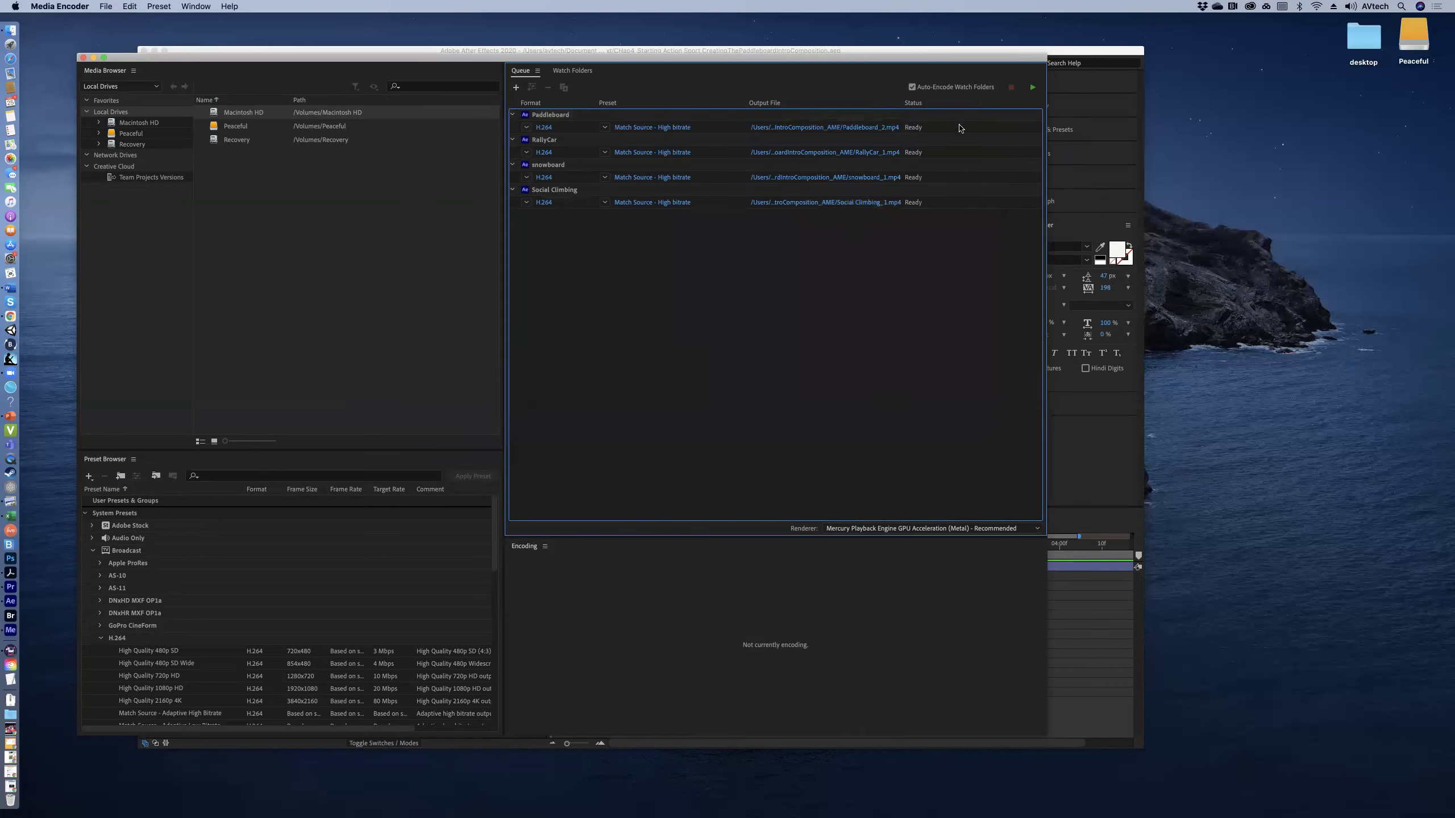
{"action": "left_click", "coordinate": [960, 124]}
{"action": "left_click", "coordinate": [962, 206], "text": "shift"}
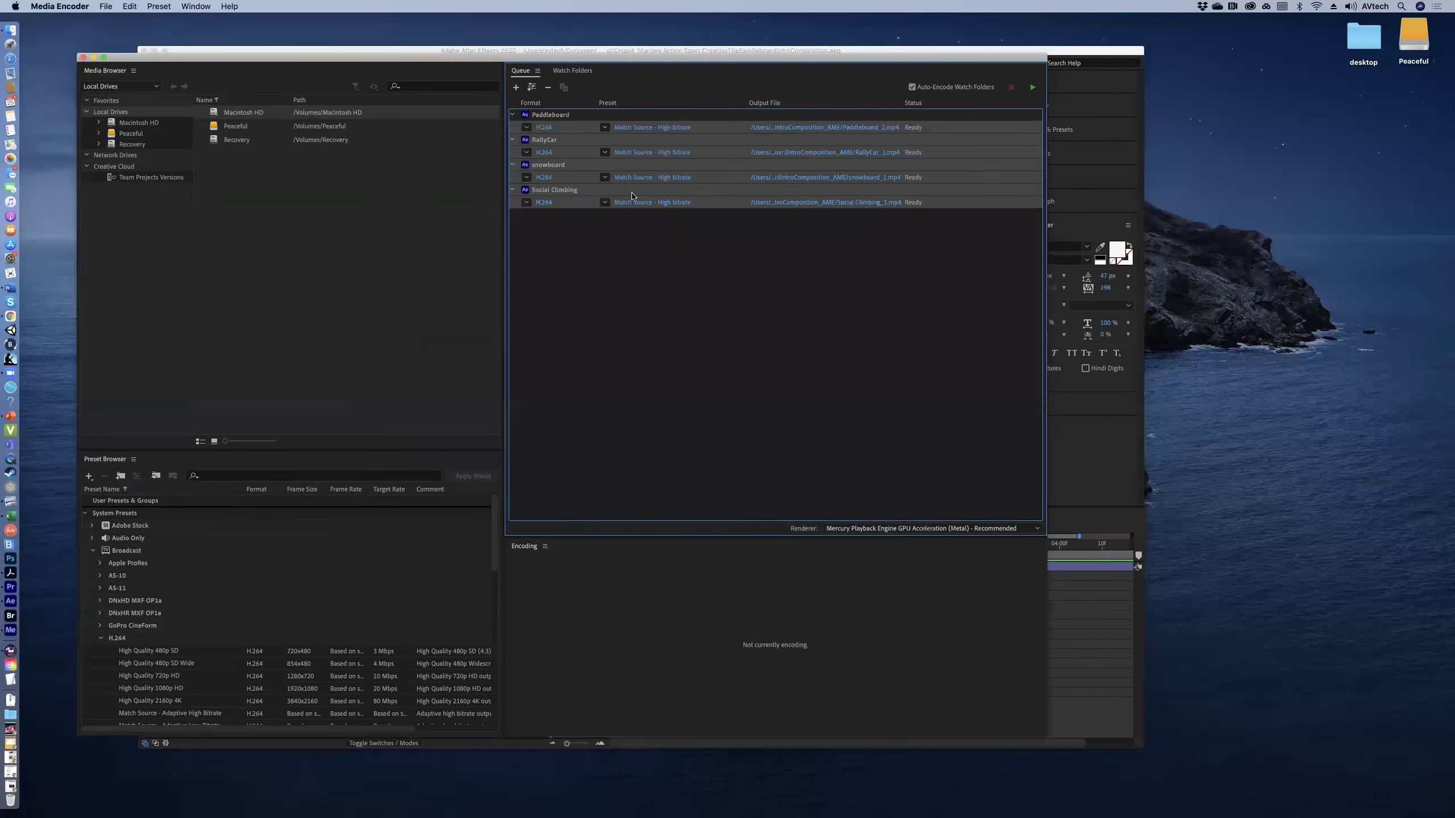
Step: Apply H.264 Match Source – High bitrate settings to all four jobs, accepting the multiple-outputs warning
{"action": "left_click", "coordinate": [542, 204]}
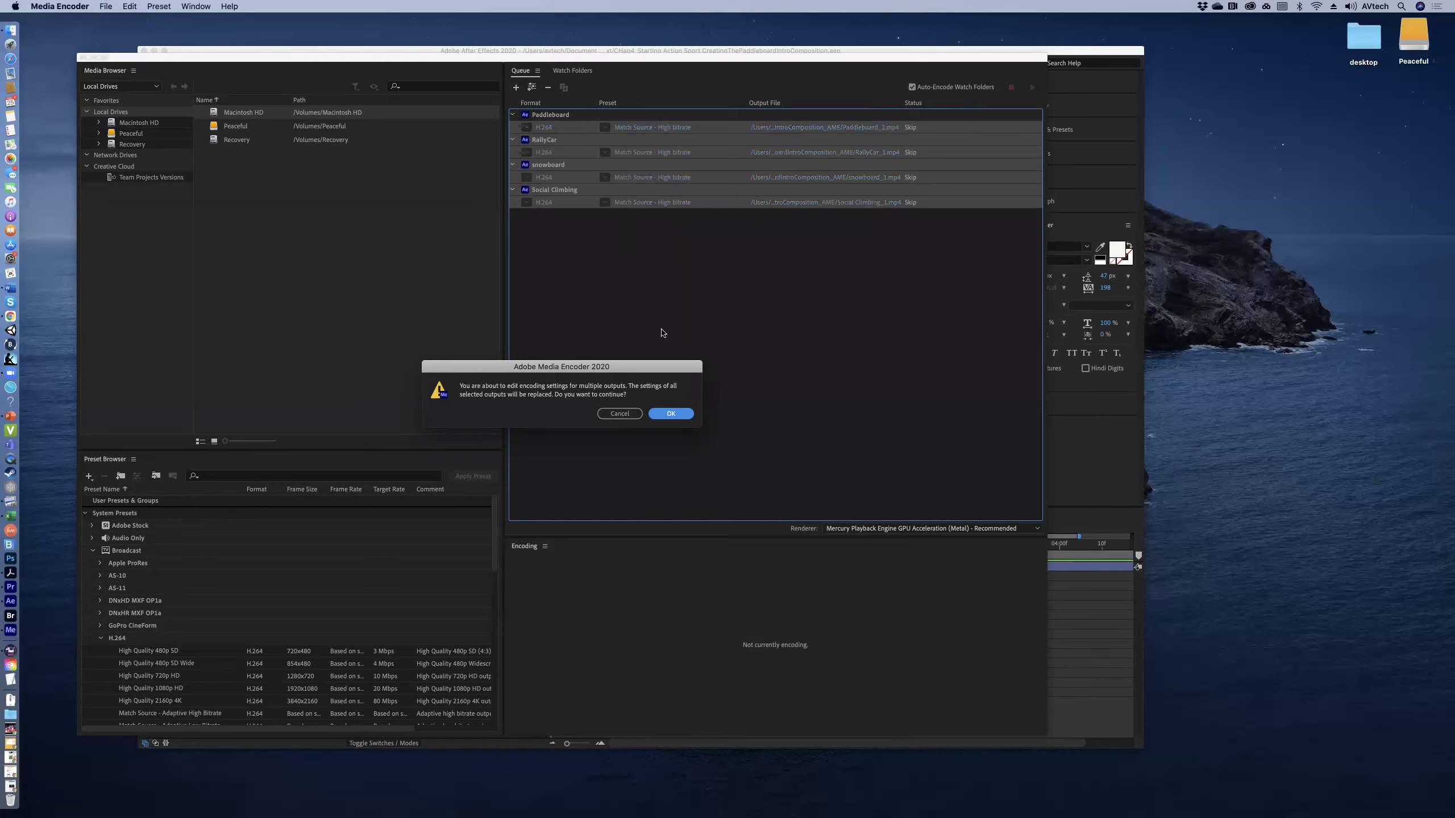
{"action": "left_click", "coordinate": [671, 413]}
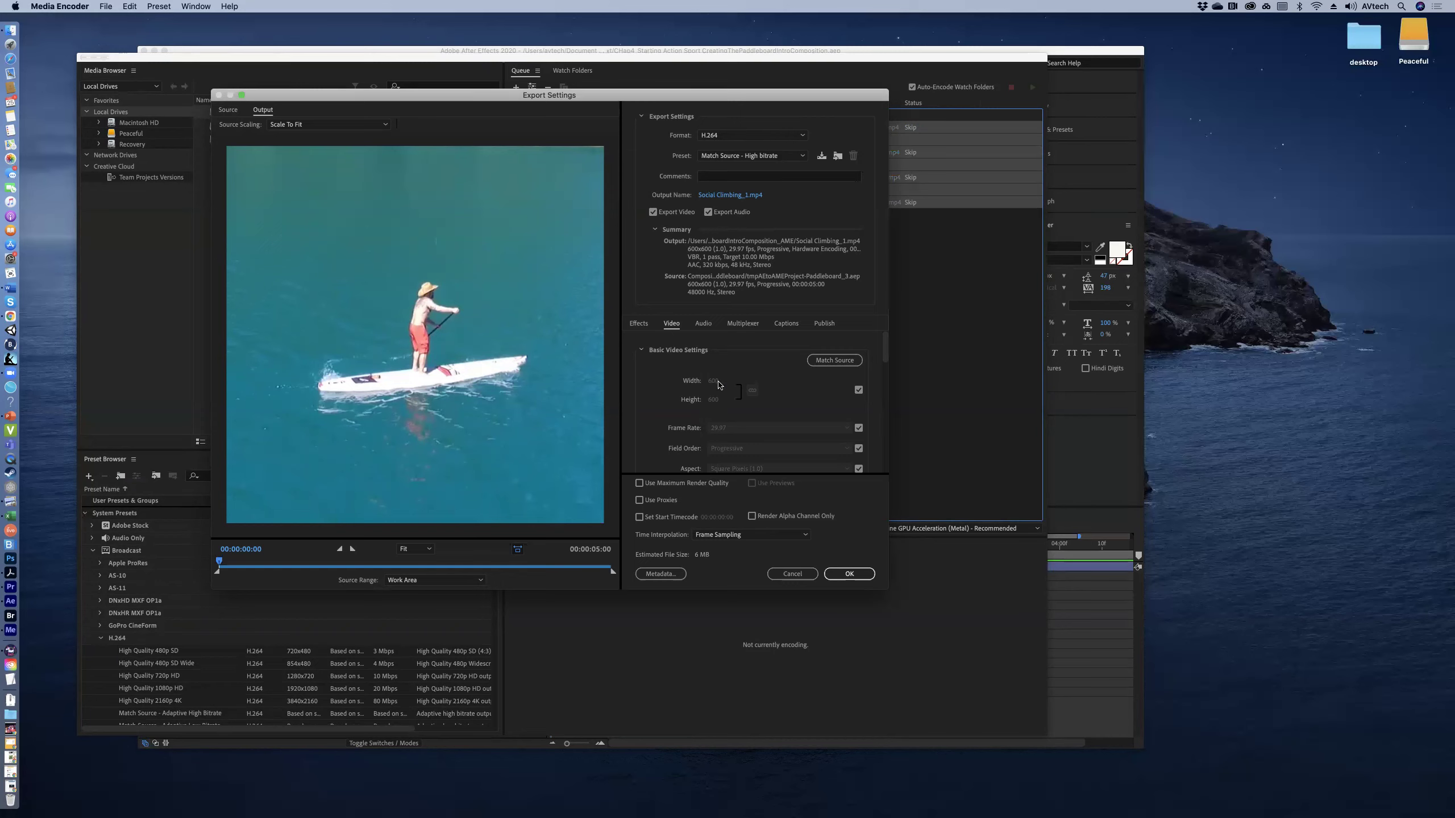
{"action": "left_click", "coordinate": [847, 574]}
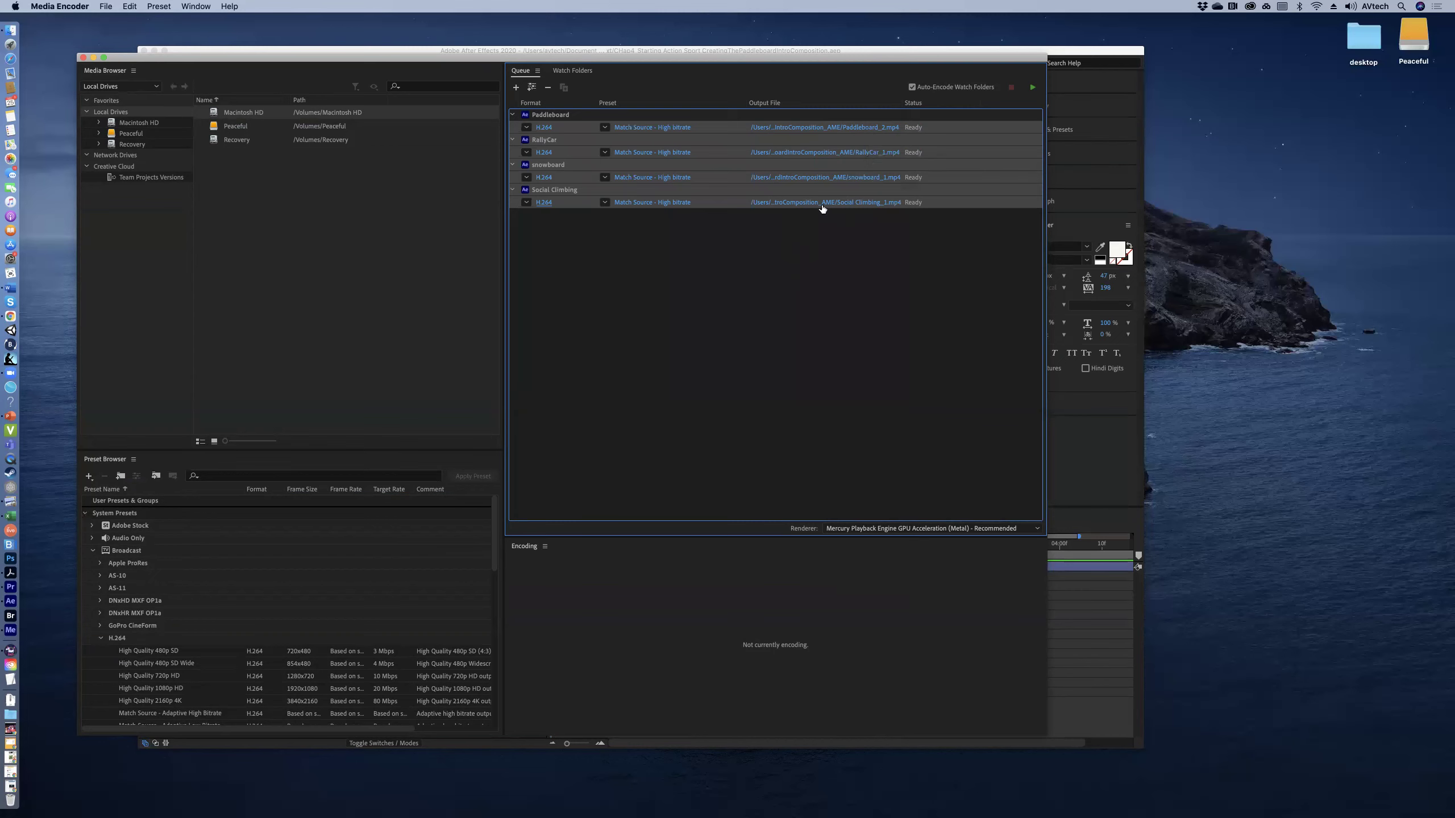
Step: Create a 'CHapter4 Exportss' folder inside Exports and set it as the output location for all four jobs
{"action": "left_click", "coordinate": [844, 127]}
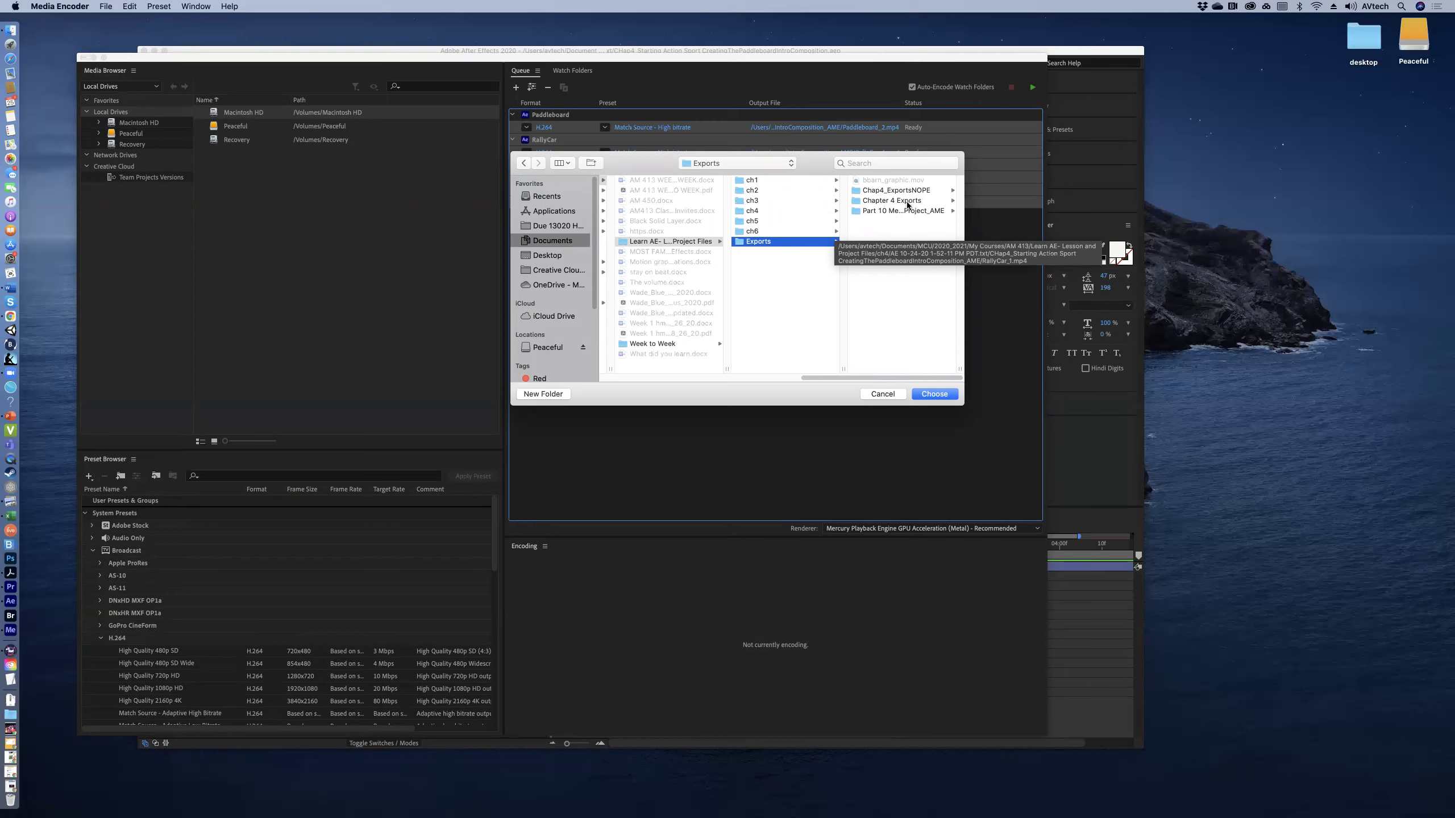
{"action": "left_click", "coordinate": [543, 395]}
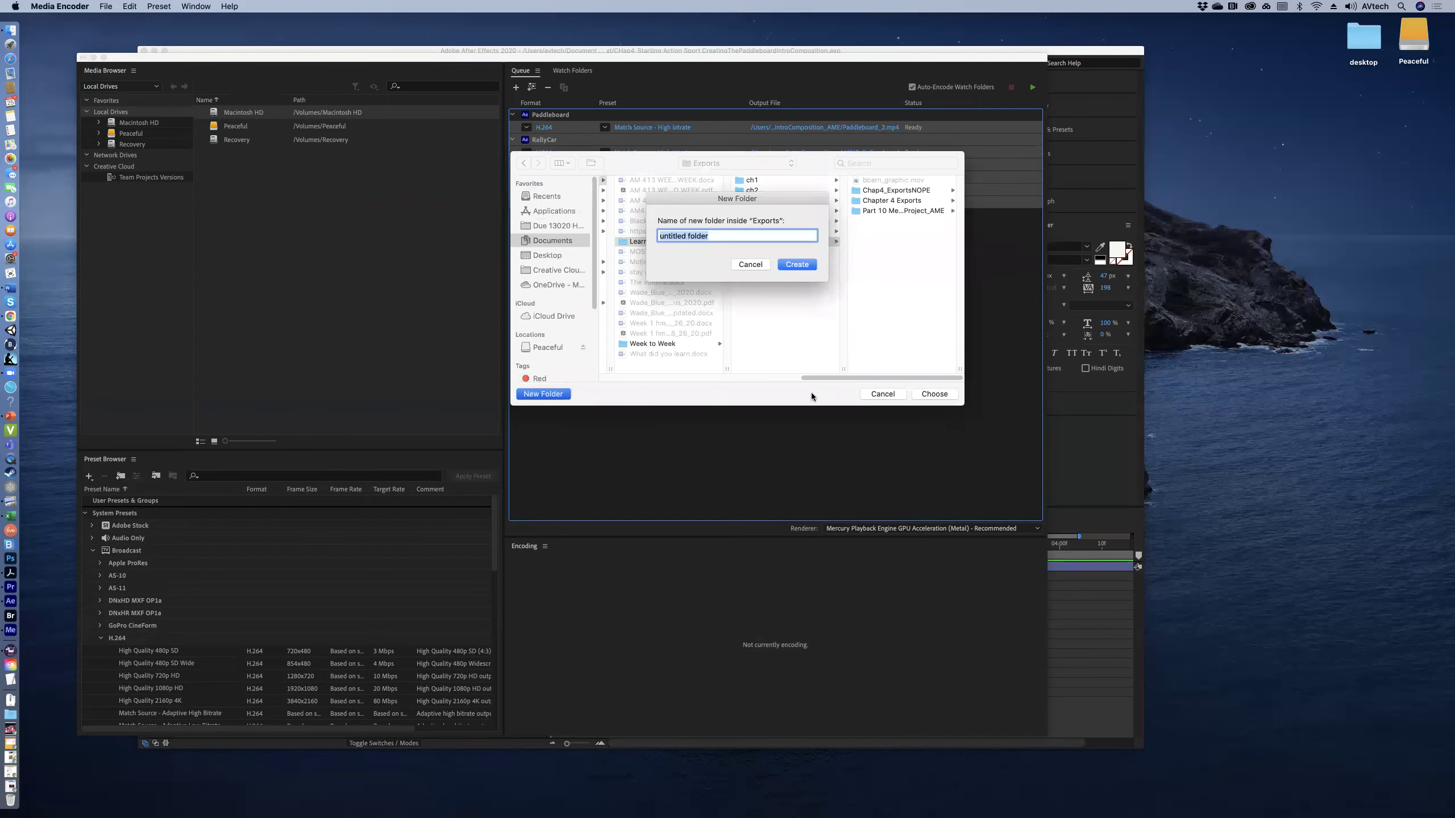
{"action": "type", "text": "CHapter4 Exportss"}
{"action": "left_click", "coordinate": [798, 264]}
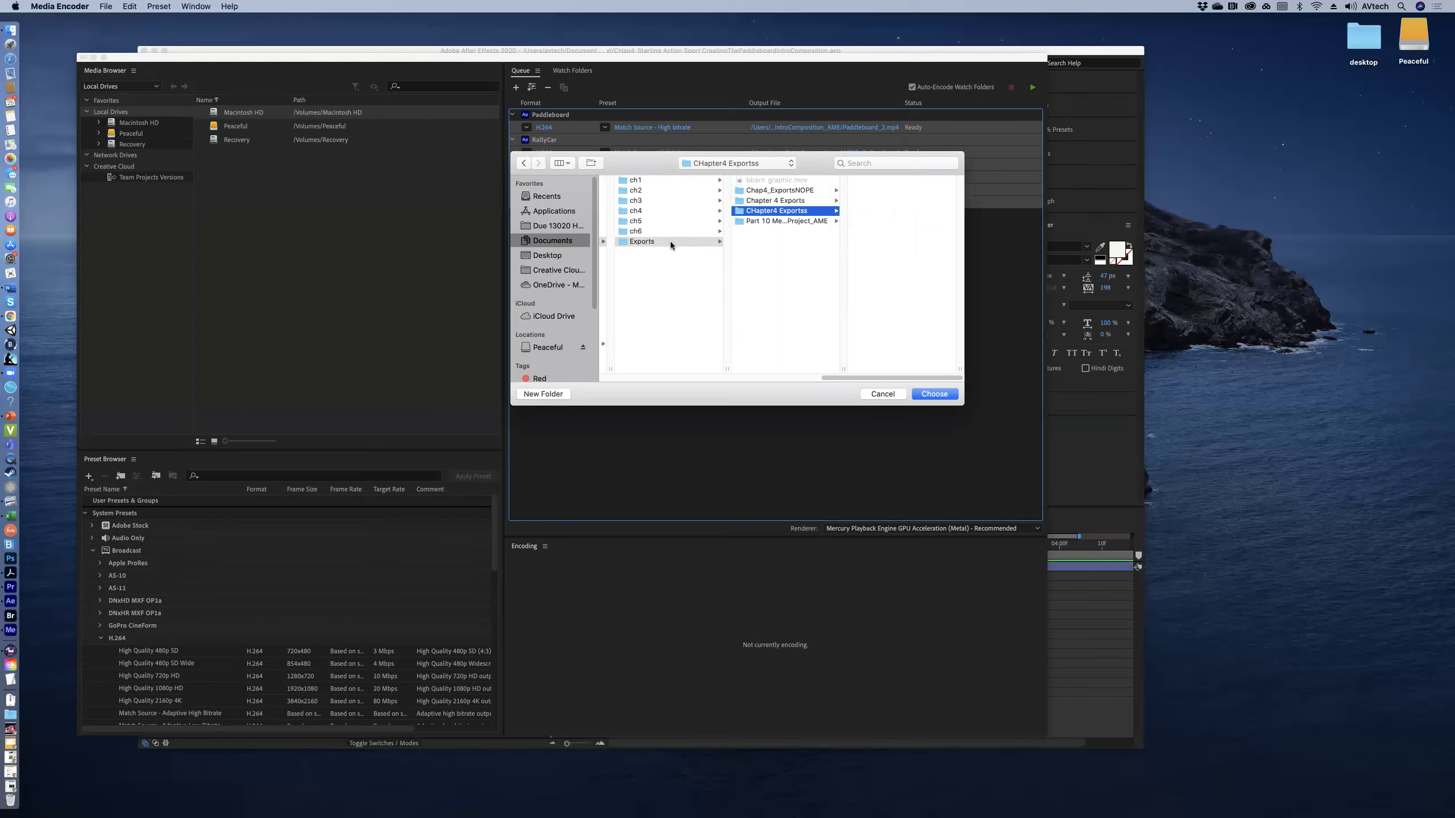
{"action": "left_click", "coordinate": [934, 394]}
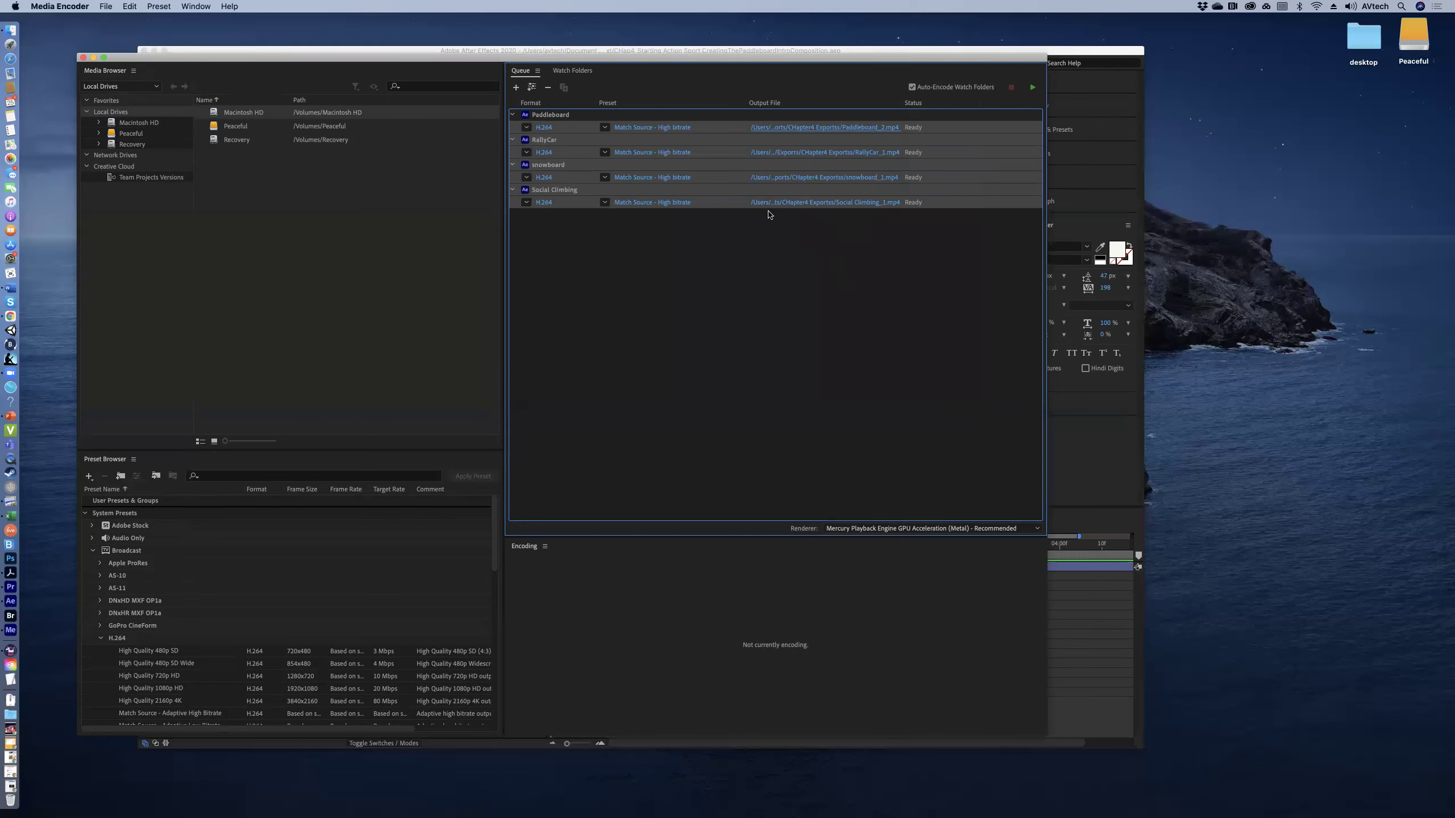
Step: Start the Media Encoder queue to encode the four compositions to H.264 .mp4 files
{"action": "left_click", "coordinate": [1033, 90]}
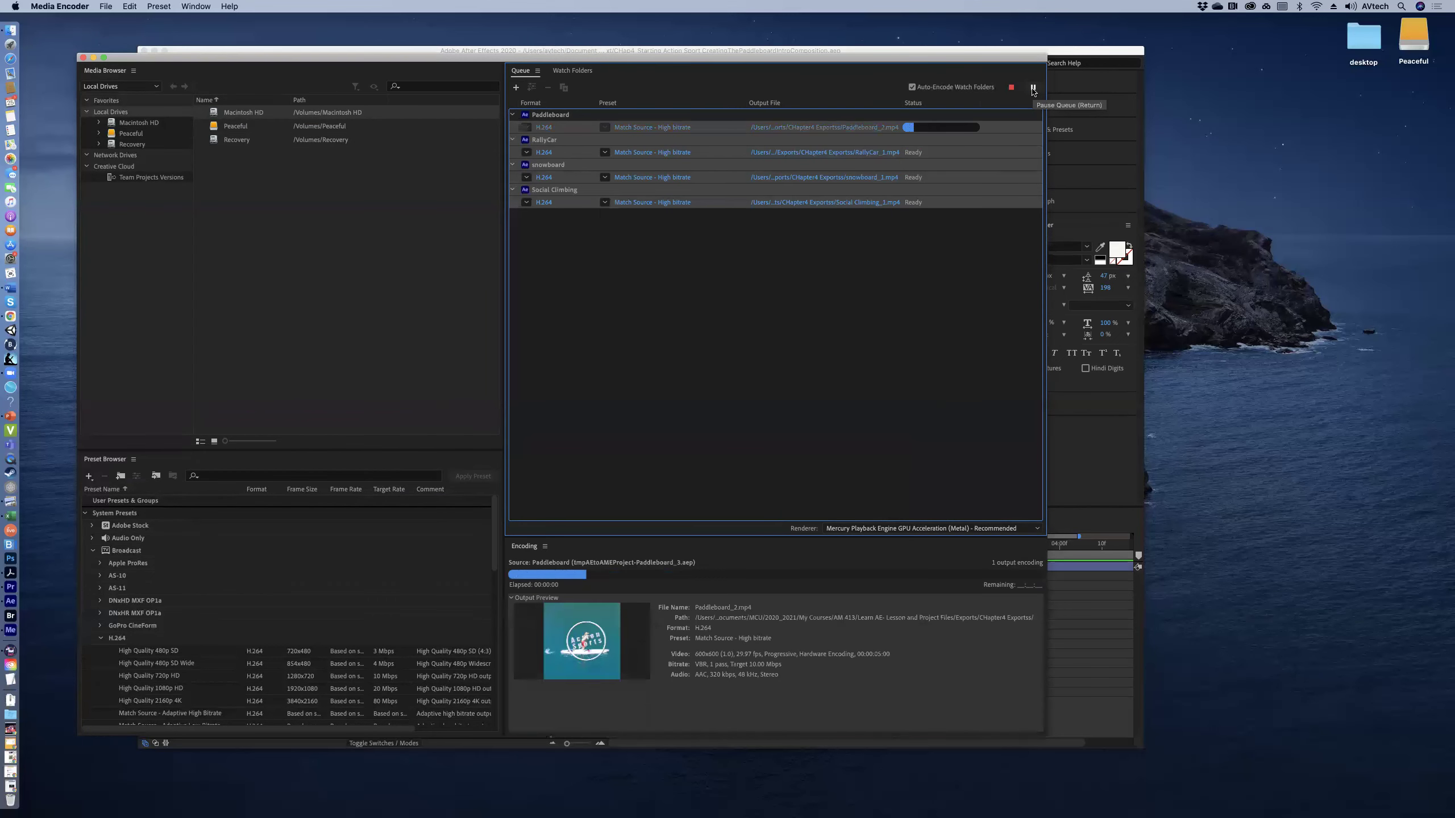